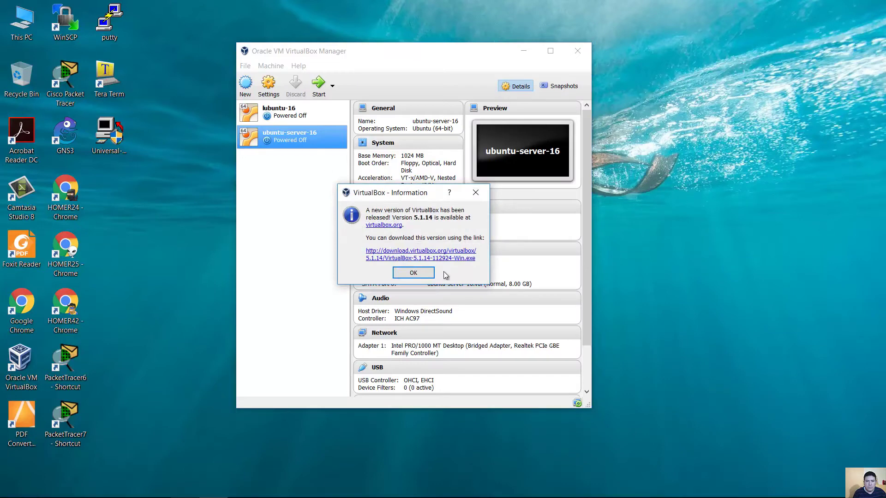
# - Dismiss the update notice and define a new virtual machine named Windows-7 with type Microsoft Windows, version Windows 7 (64-bit)
pyautogui.click(415, 272)
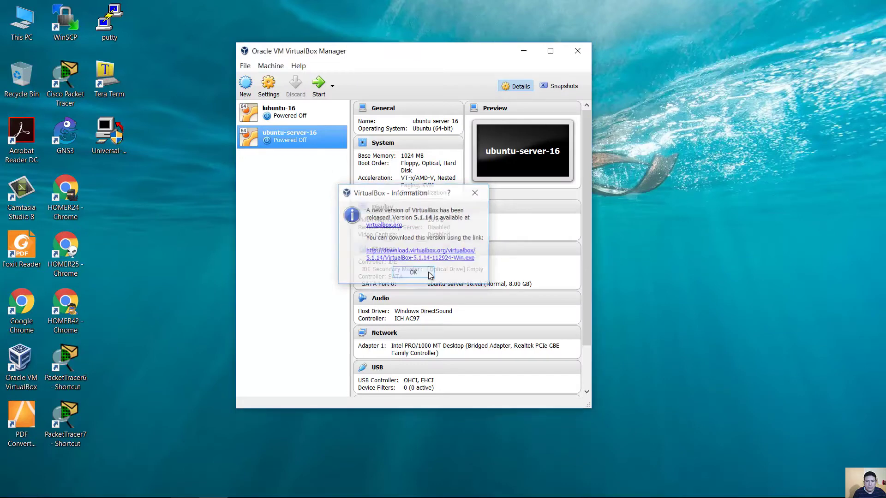
pyautogui.click(246, 84)
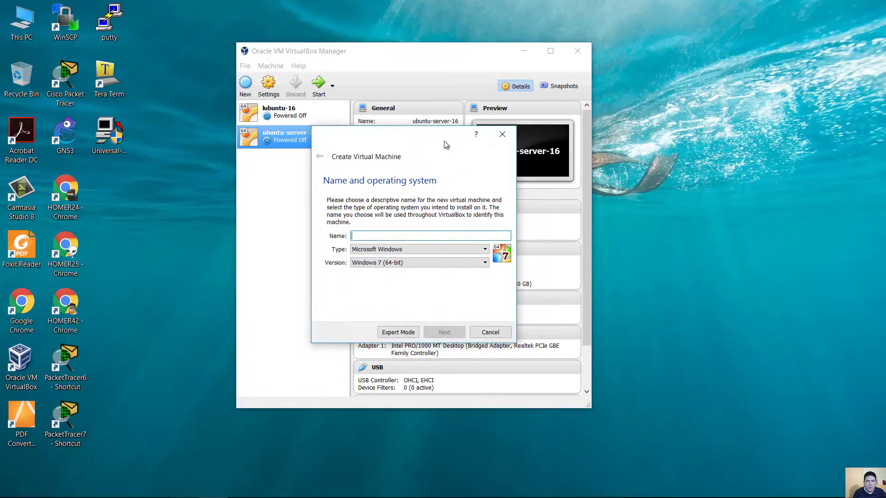
pyautogui.write('Windows7')
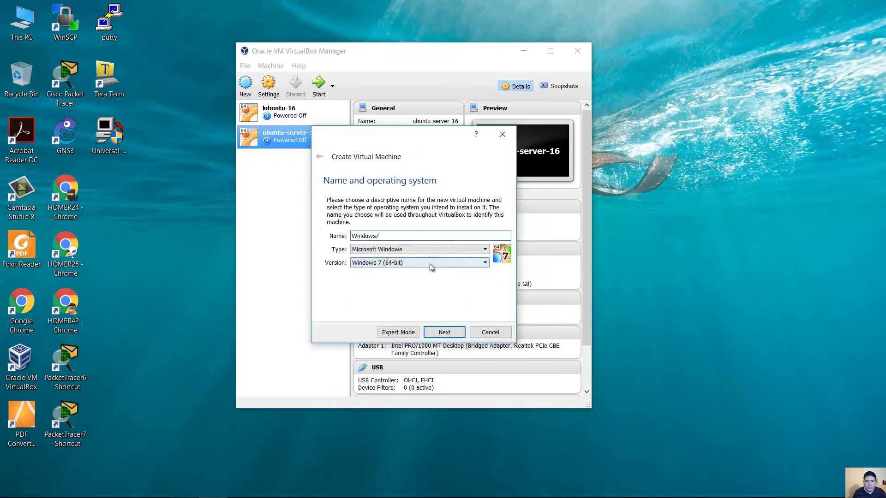
pyautogui.click(444, 333)
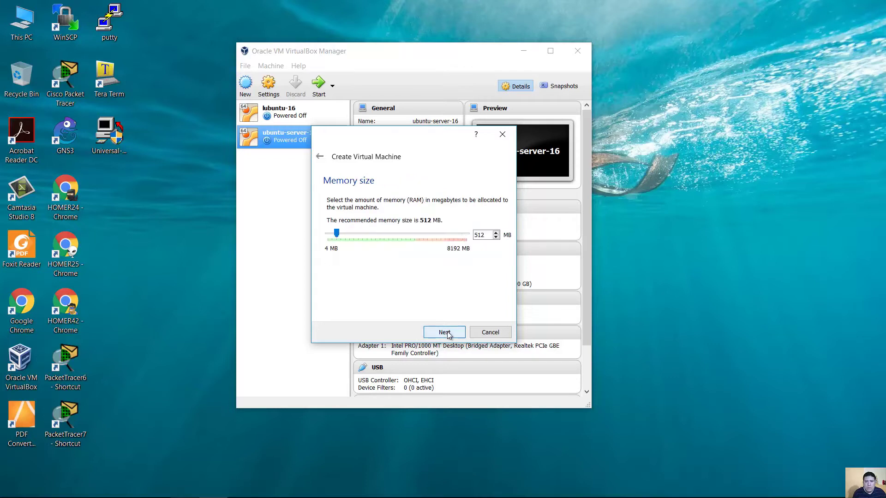
# - Set the new virtual machine's memory size to 1024 MB
pyautogui.doubleClick(485, 237)
pyautogui.write('1024')
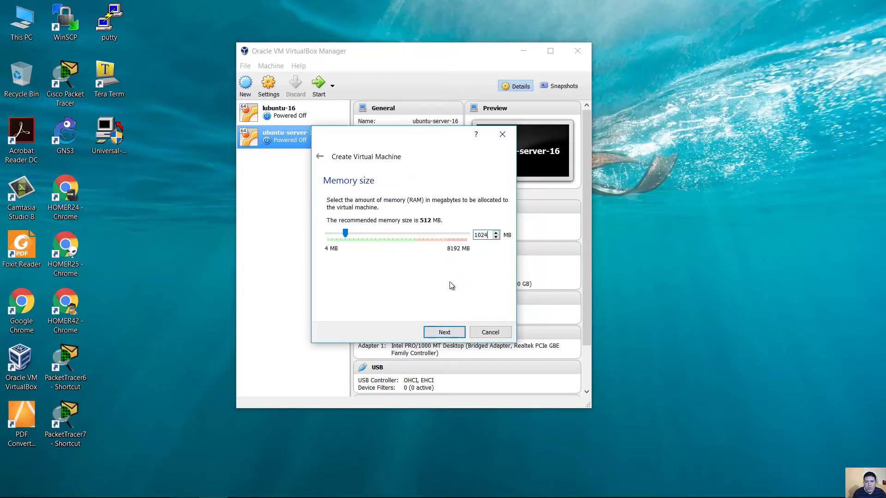
pyautogui.click(445, 331)
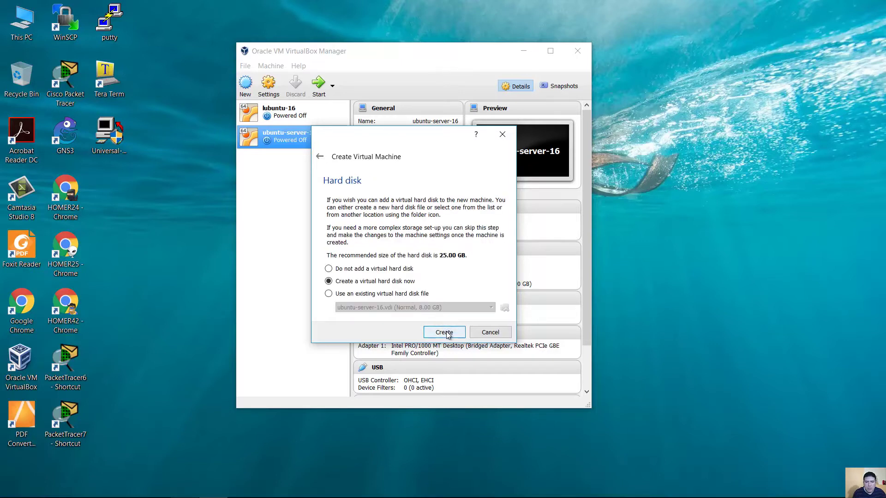
# - Create a new fixed-size VDI virtual hard disk of 20 GB for the machine
pyautogui.click(444, 332)
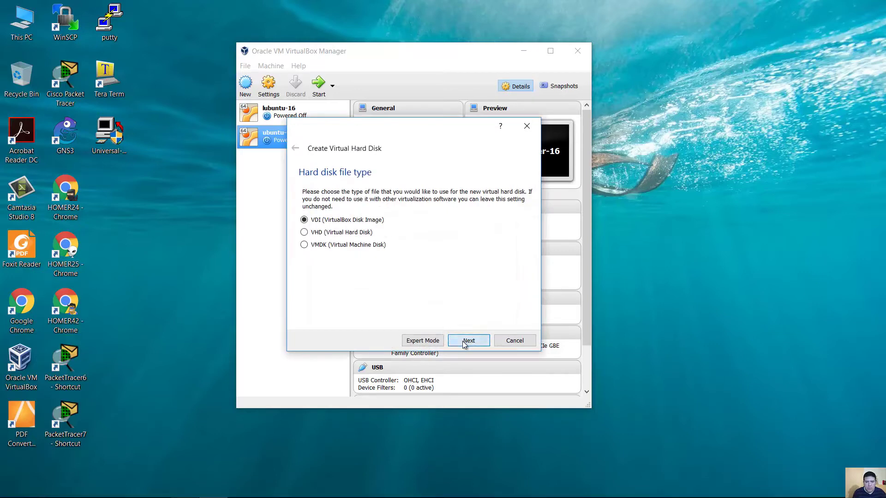
pyautogui.click(462, 344)
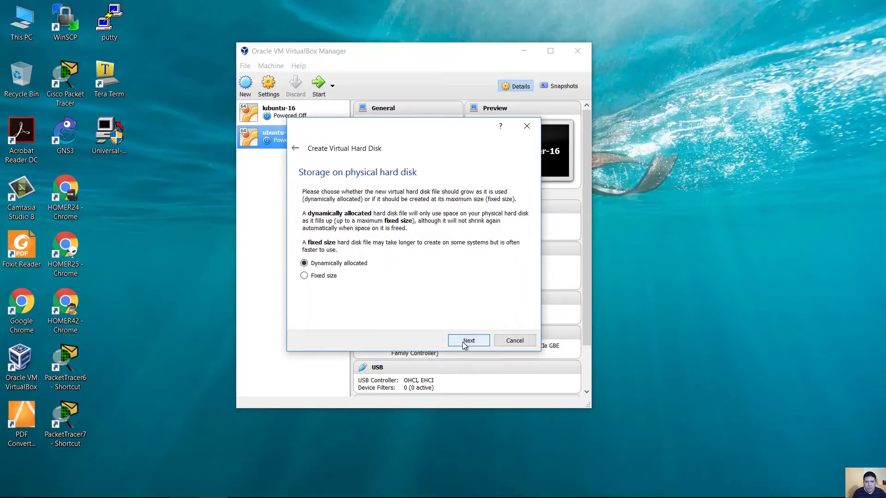
pyautogui.click(314, 279)
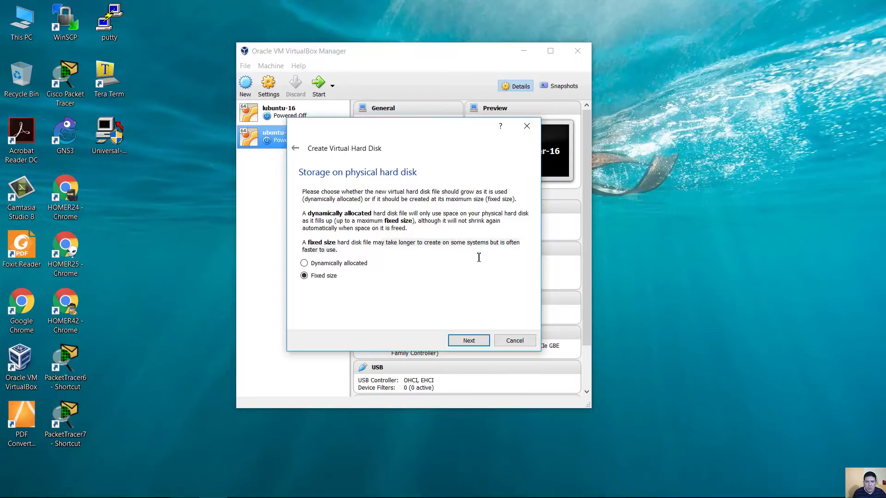
pyautogui.click(469, 340)
pyautogui.doubleClick(513, 250)
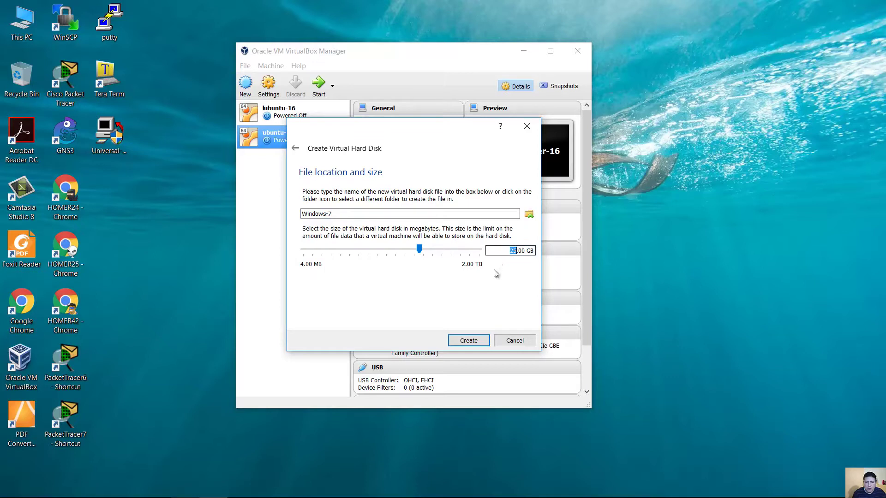
pyautogui.write('20')
pyautogui.click(470, 341)
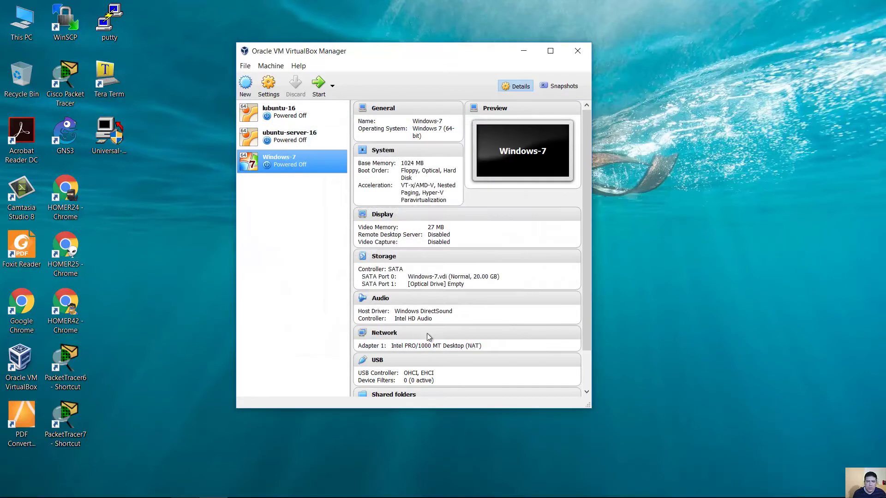
# - Attach the Windows 7 Home Premium SP1 (64 Bit) disc image from Downloads to the Windows-7 machine's empty optical drive
pyautogui.click(270, 87)
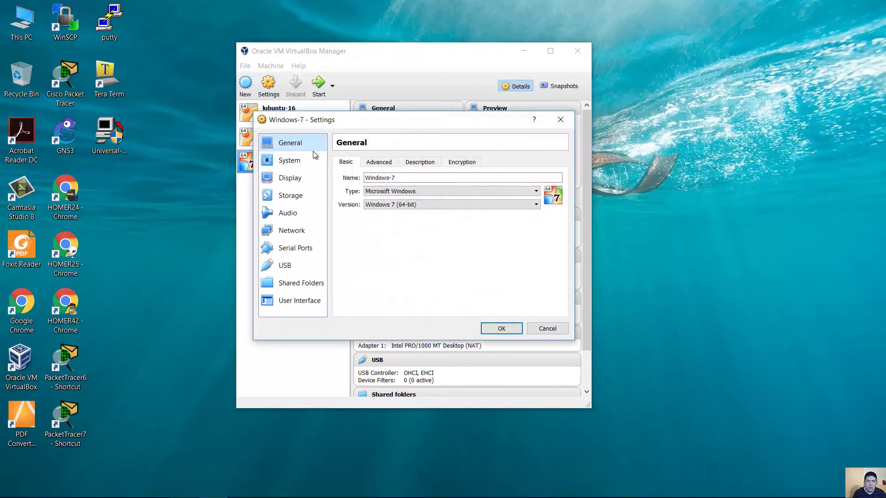
pyautogui.click(300, 197)
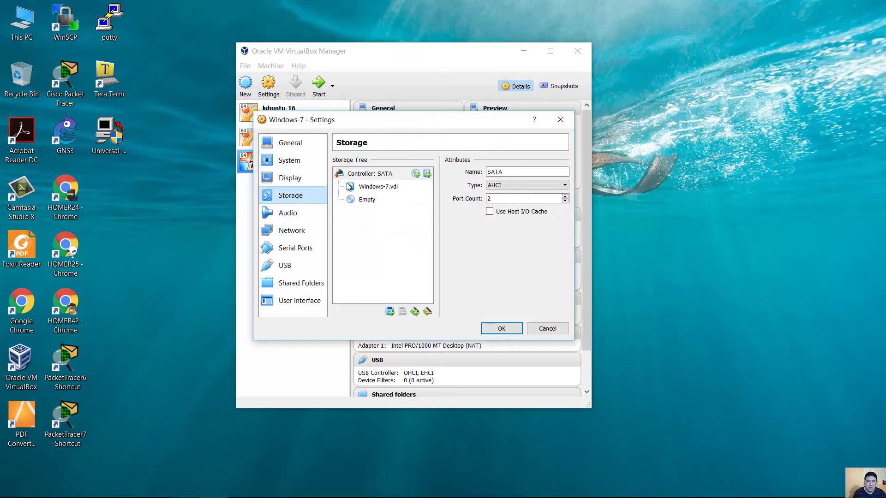
pyautogui.click(361, 203)
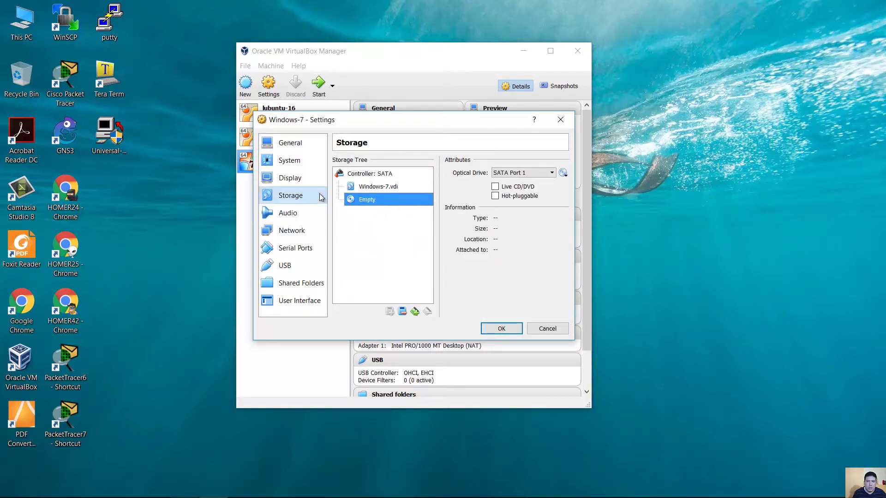
pyautogui.click(563, 173)
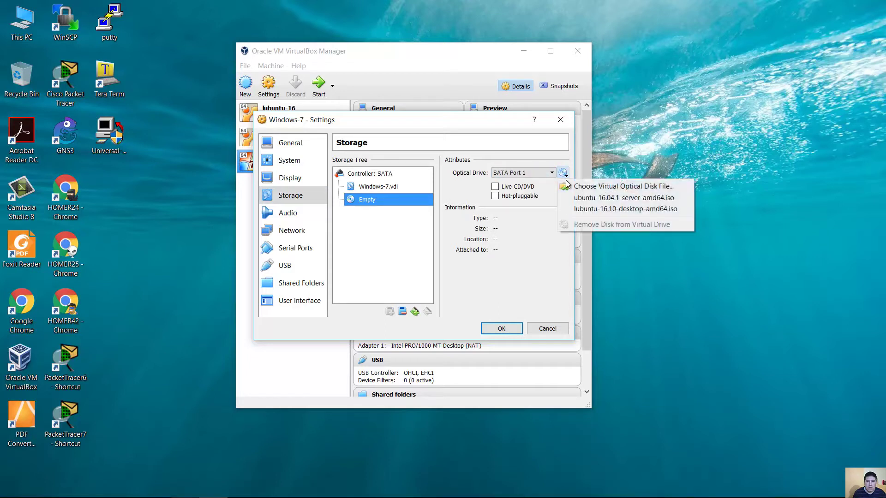
pyautogui.click(617, 186)
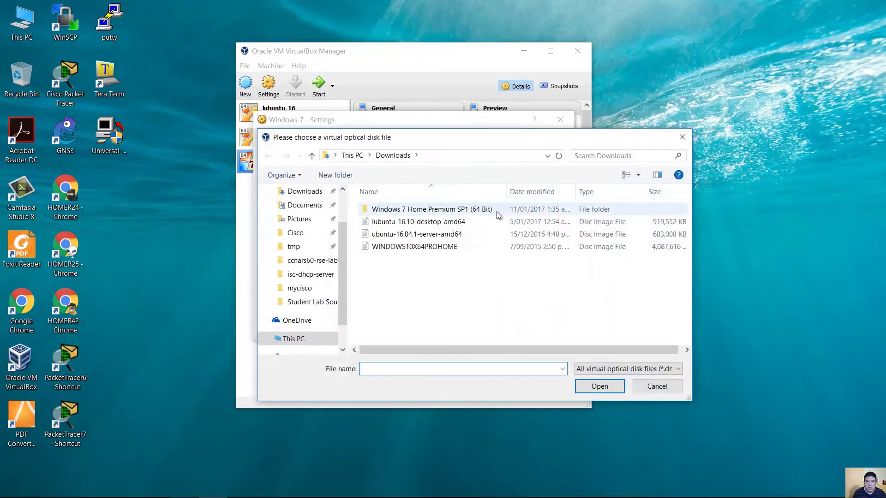
pyautogui.doubleClick(464, 211)
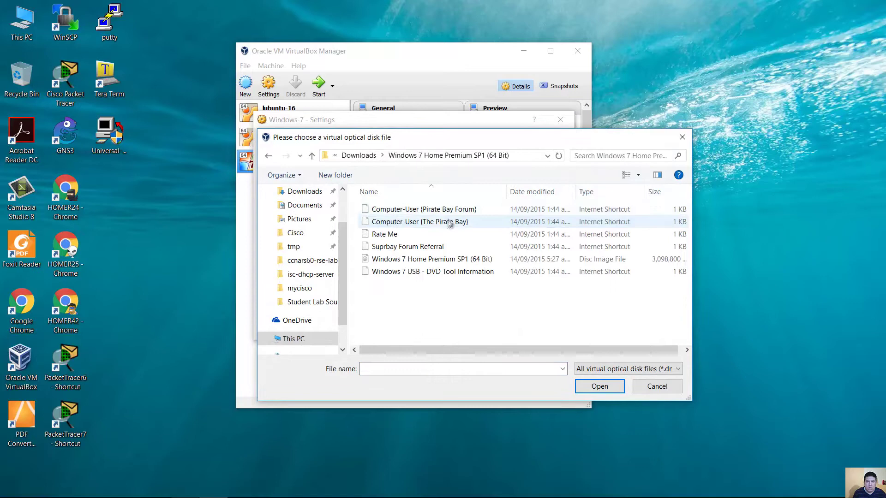
pyautogui.doubleClick(425, 260)
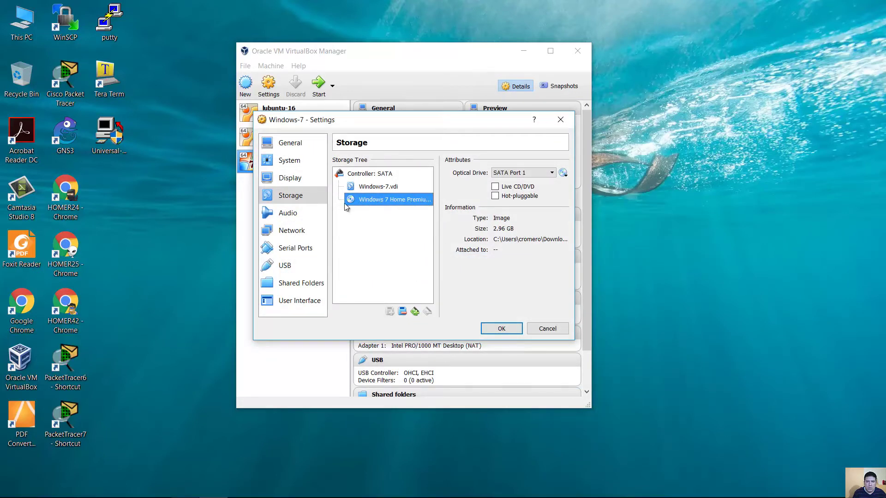
# - Attach network Adapter 1 as a Bridged Adapter on the Realtek PCIe GBE Family Controller and save the machine settings
pyautogui.click(303, 230)
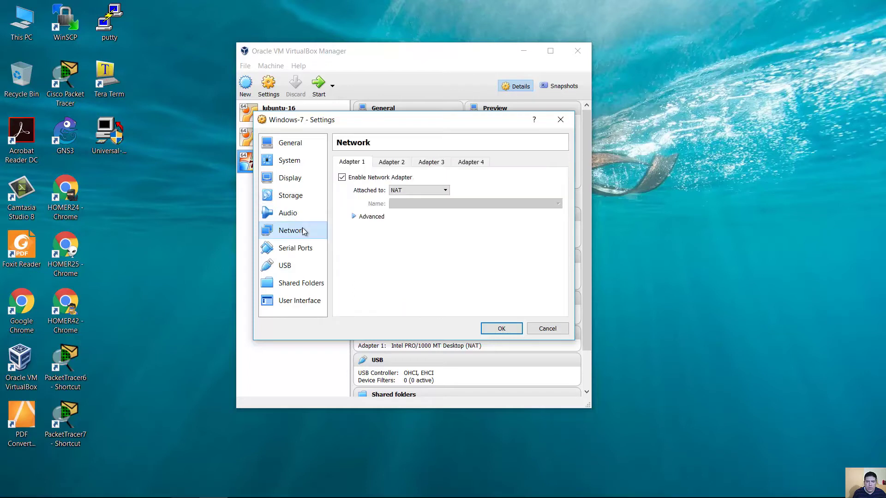
pyautogui.click(418, 190)
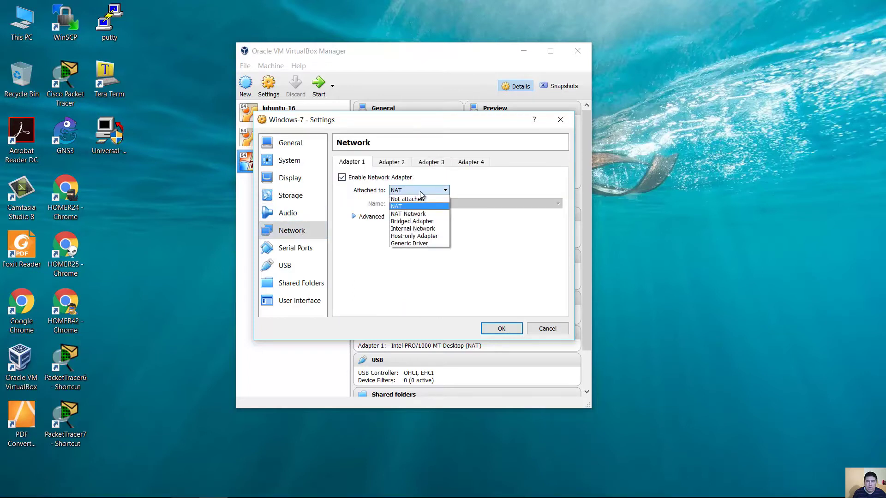
pyautogui.click(421, 221)
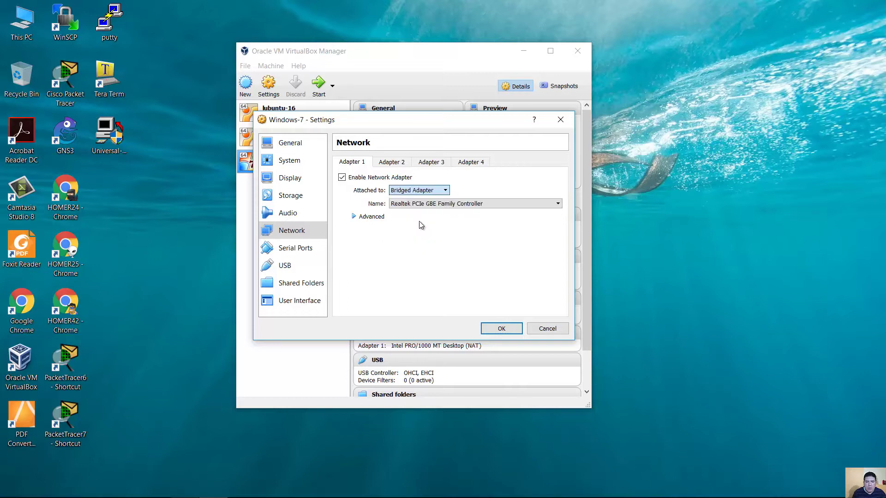
pyautogui.click(426, 208)
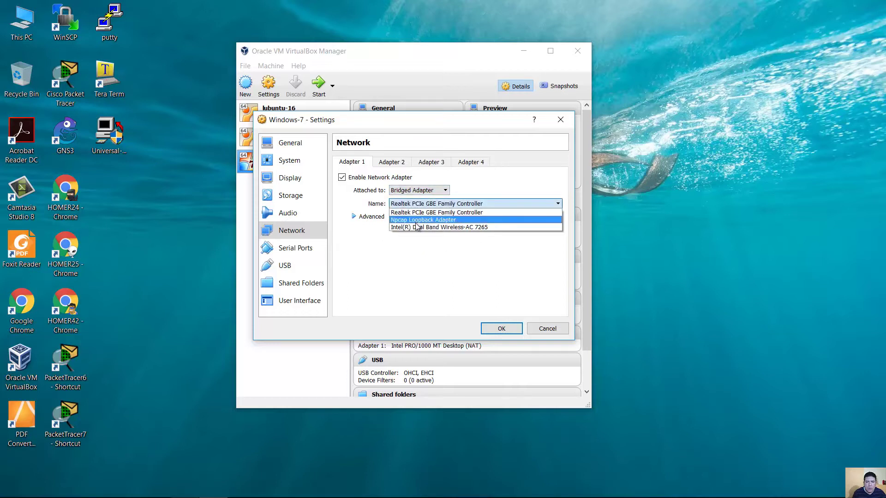
pyautogui.click(447, 212)
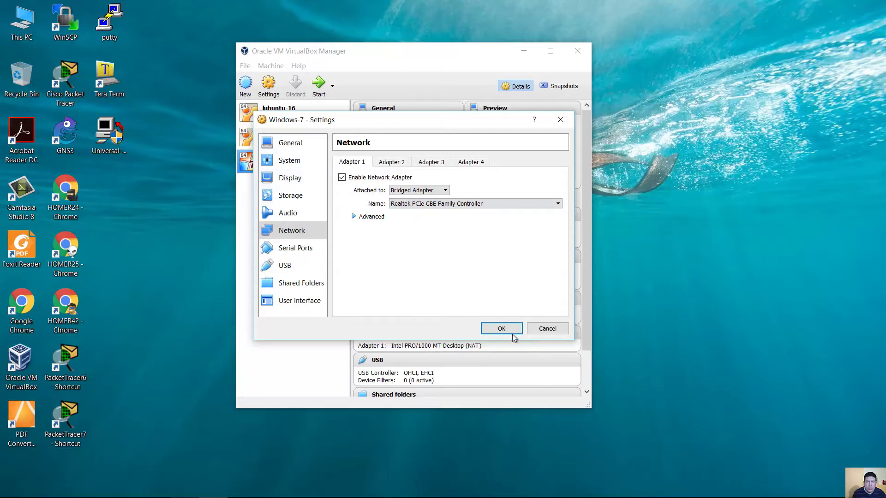
pyautogui.click(502, 329)
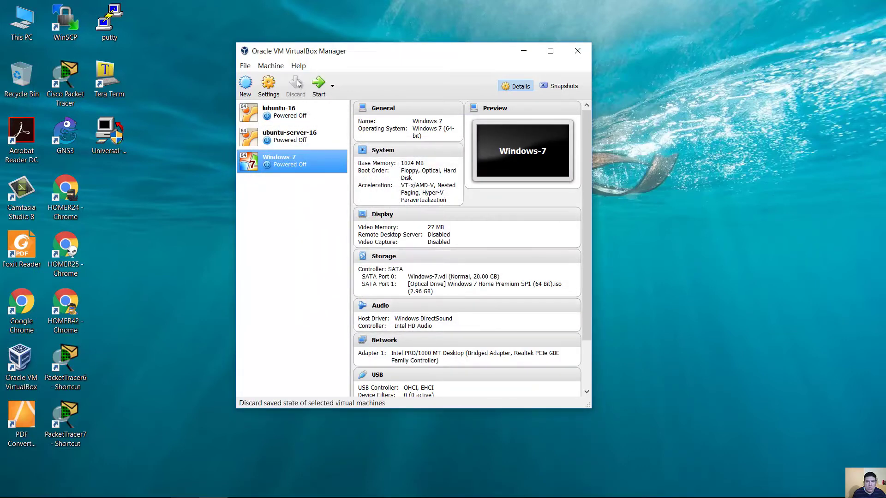
# - Start the Windows-7 machine and begin the Windows installation with English (United States) format and the Latin American keyboard
pyautogui.click(318, 86)
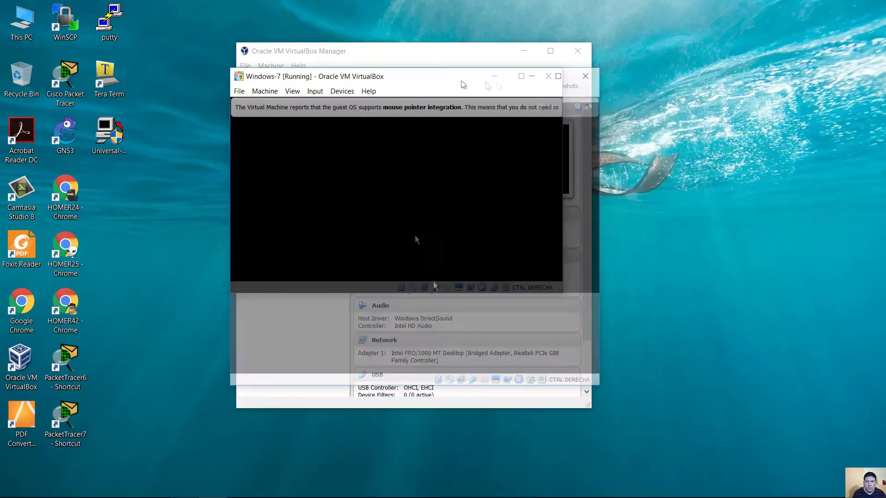
pyautogui.click(502, 256)
pyautogui.click(502, 264)
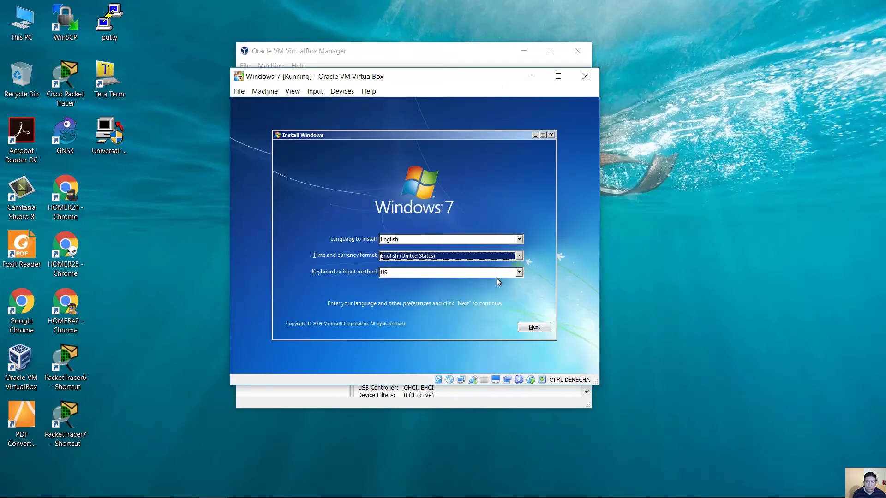
pyautogui.click(519, 273)
pyautogui.scroll(5, 473, 290)
pyautogui.click(473, 288)
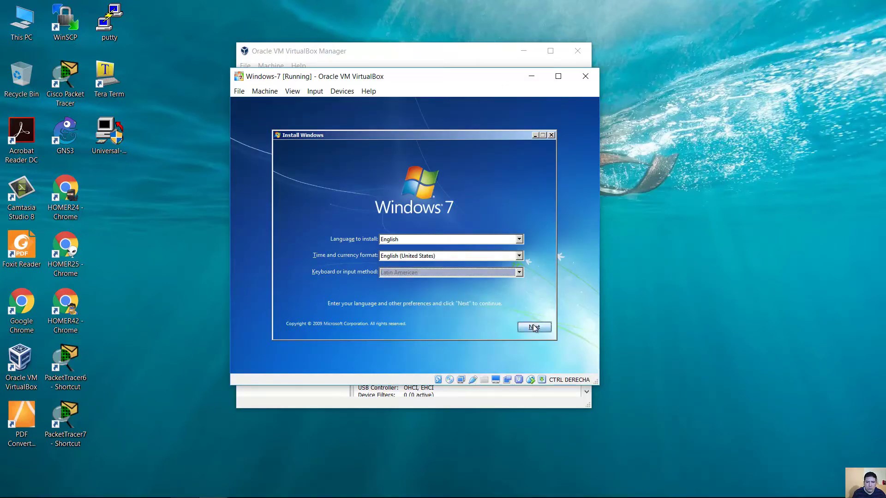
pyautogui.click(418, 234)
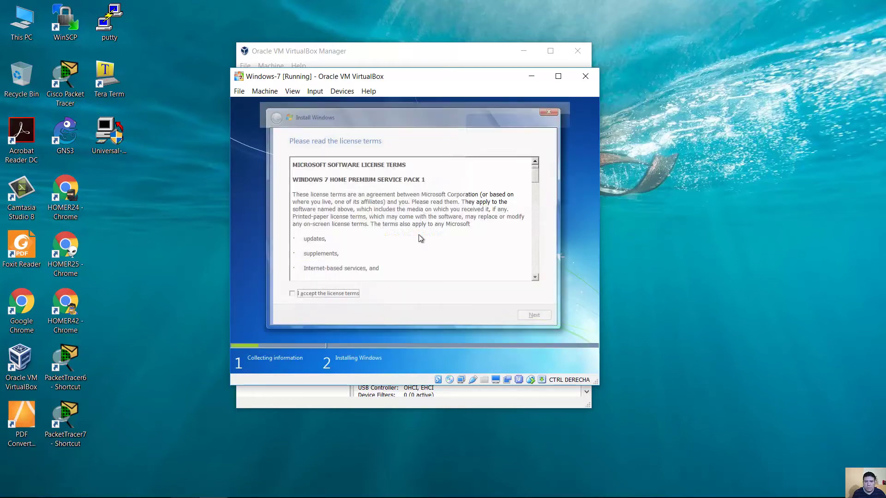
# - Accept the Windows license terms and choose the custom installation type
pyautogui.click(294, 301)
pyautogui.click(535, 315)
pyautogui.click(476, 233)
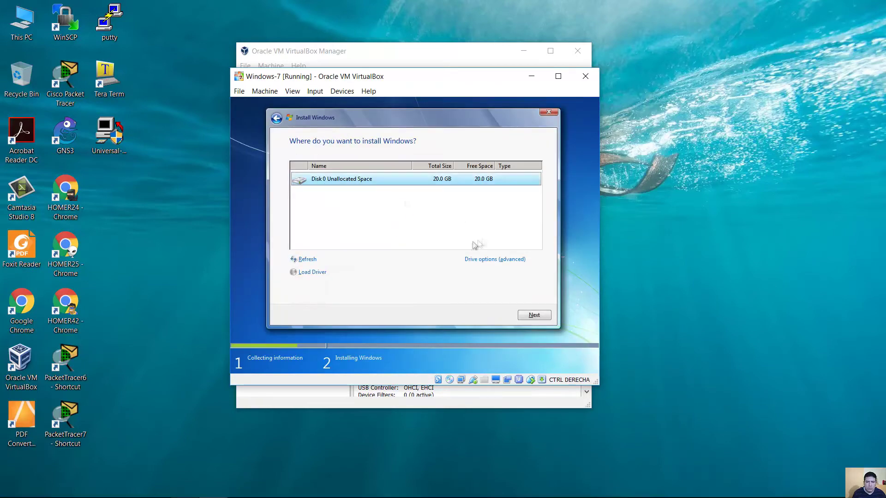
# - Create a partition from all of Disk 0's unallocated space and install Windows on Disk 0 Partition 2, restarting when required
pyautogui.click(495, 259)
pyautogui.click(484, 258)
pyautogui.click(502, 271)
pyautogui.click(490, 276)
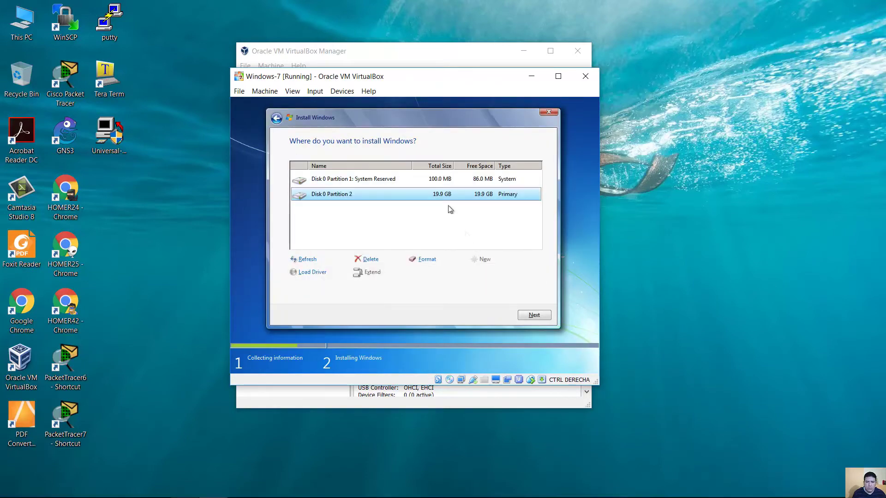
pyautogui.click(533, 316)
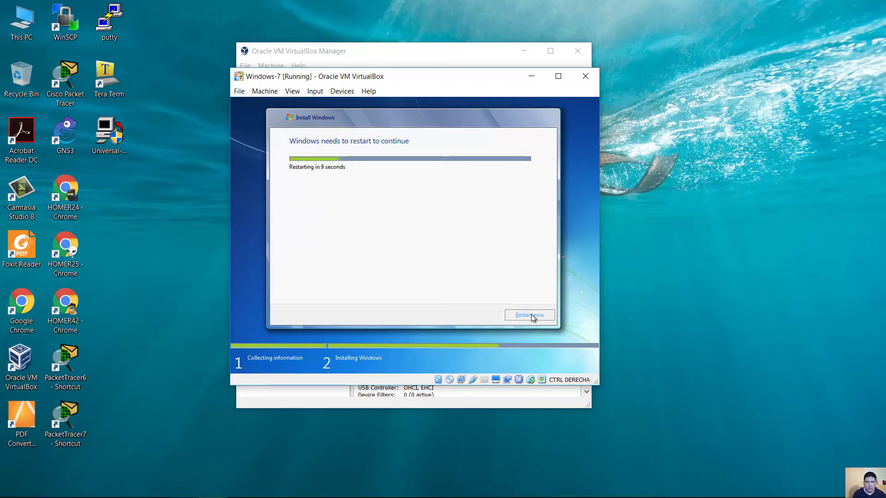
pyautogui.click(529, 315)
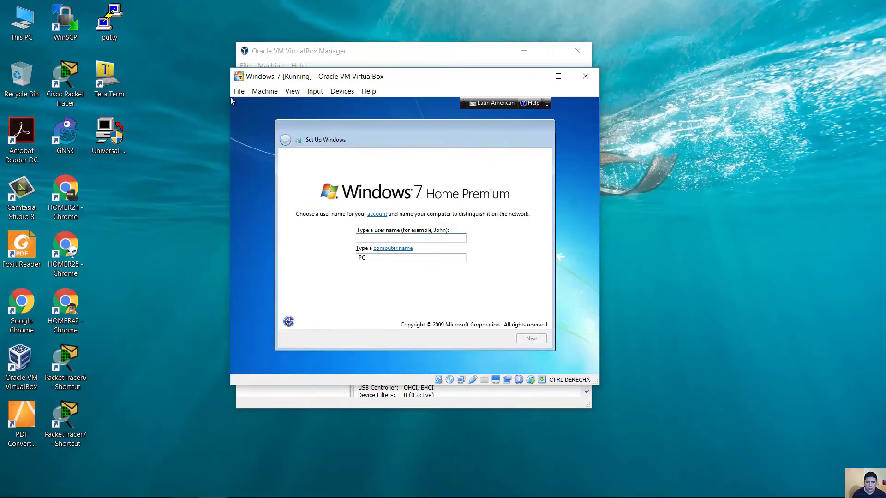
# - Enter the account user name, name the computer win7-VB, and continue to the product key page
pyautogui.write('cromero')
pyautogui.doubleClick(391, 259)
pyautogui.write('win7-VB')
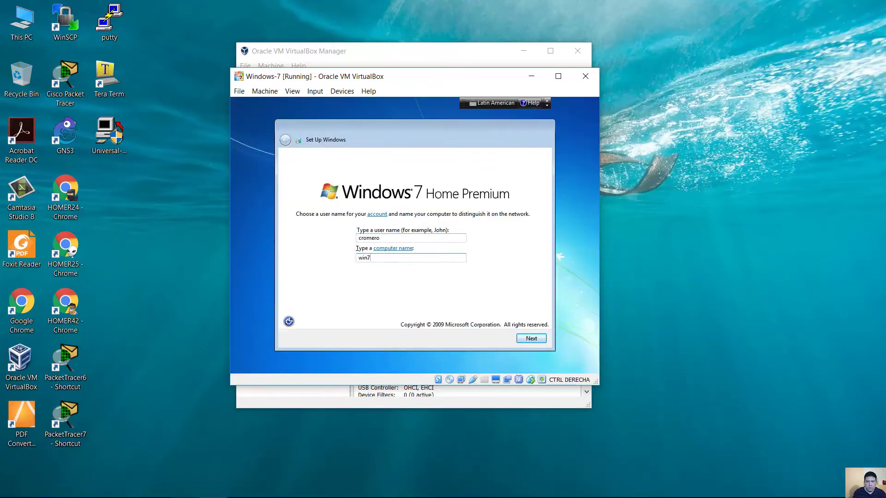
pyautogui.click(532, 339)
pyautogui.click(532, 339)
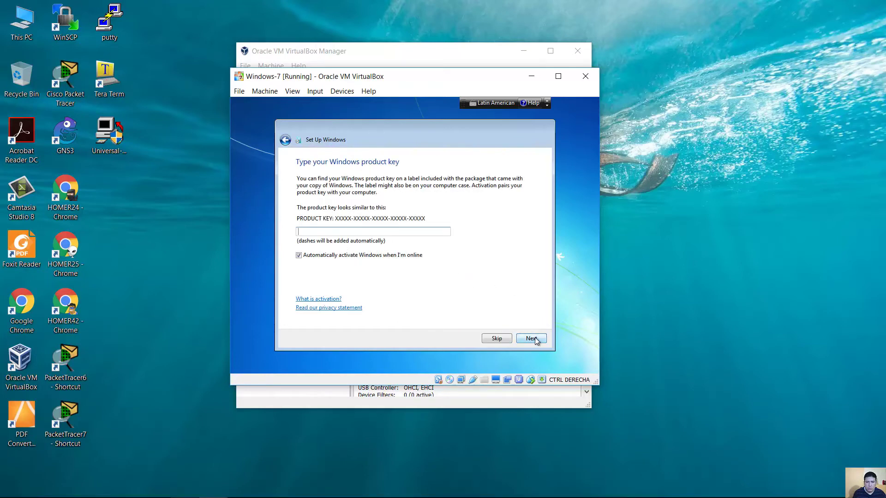
# - Turn off automatic activation, leave the product key blank, and complete the remaining Windows update, date and time, and network location settings
pyautogui.click(300, 256)
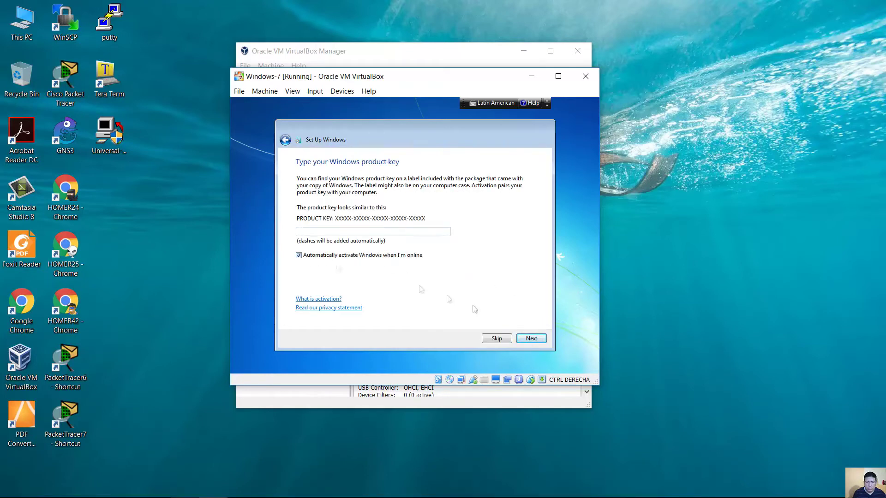
pyautogui.click(532, 339)
pyautogui.click(332, 247)
pyautogui.click(532, 340)
pyautogui.click(323, 201)
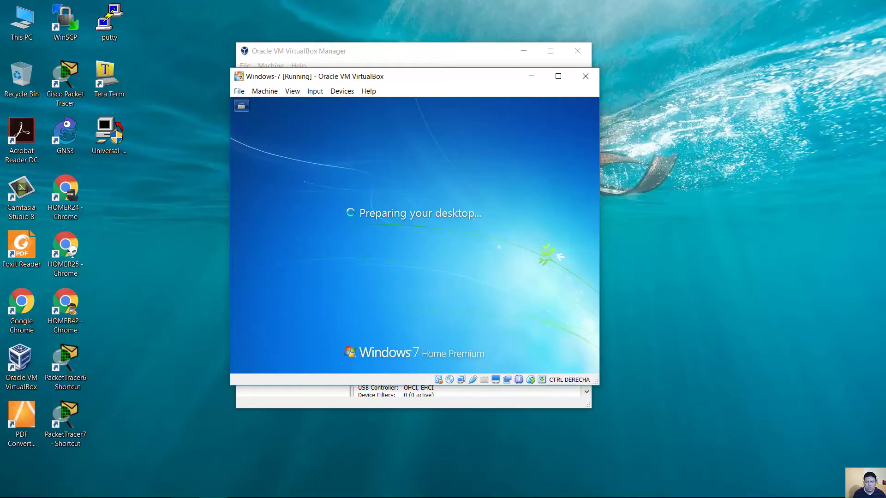
# - Insert the Guest Additions CD image and run its setup from CD Drive (D:), allowing it to make changes
pyautogui.click(342, 91)
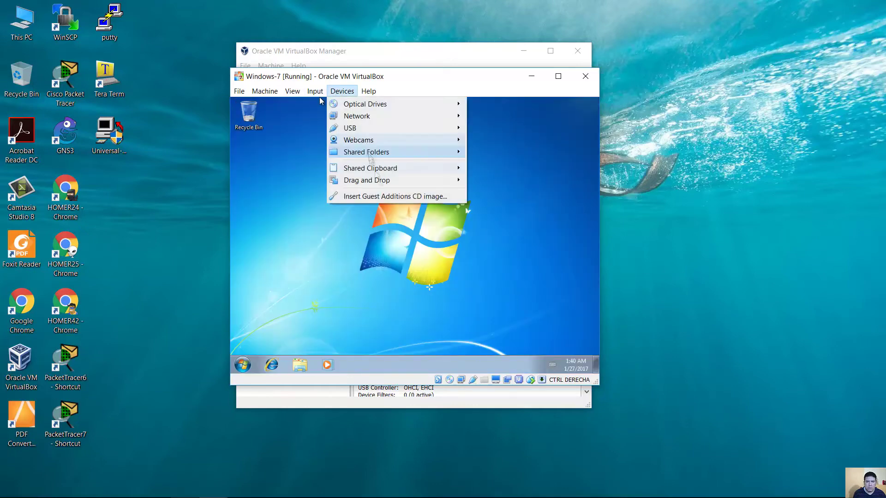
pyautogui.click(322, 101)
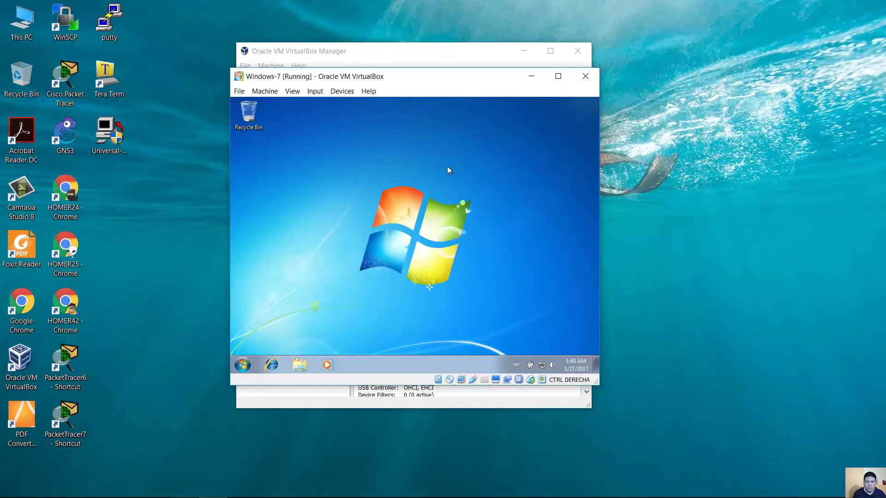
pyautogui.click(300, 365)
pyautogui.click(259, 254)
pyautogui.click(348, 203)
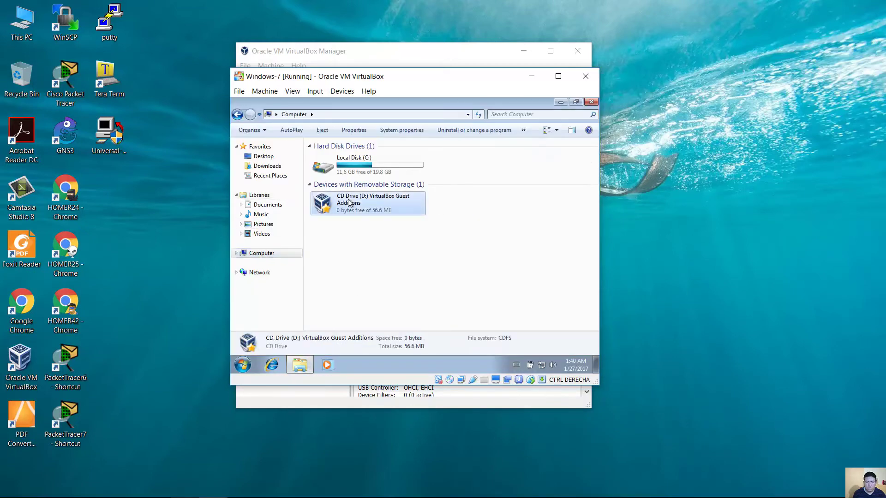
pyautogui.click(387, 181)
pyautogui.click(455, 240)
pyautogui.click(571, 101)
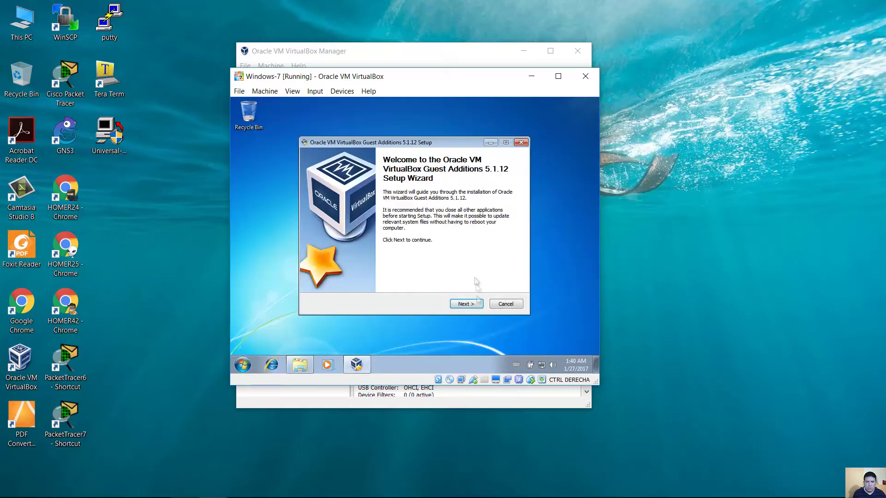
# - Install VirtualBox Guest Additions 5.1.12 with the default options, including the Oracle Corporation device software, and finish the setup
pyautogui.click(475, 304)
pyautogui.click(475, 304)
pyautogui.click(474, 304)
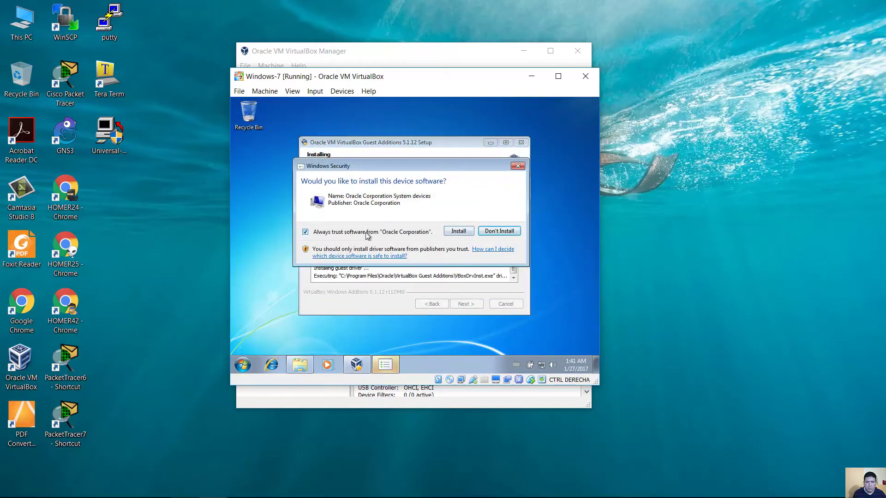
pyautogui.click(455, 232)
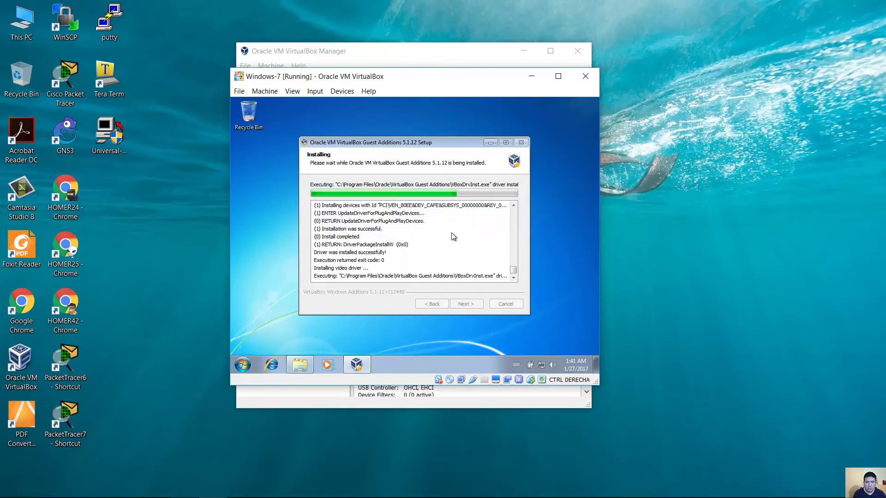
pyautogui.click(471, 307)
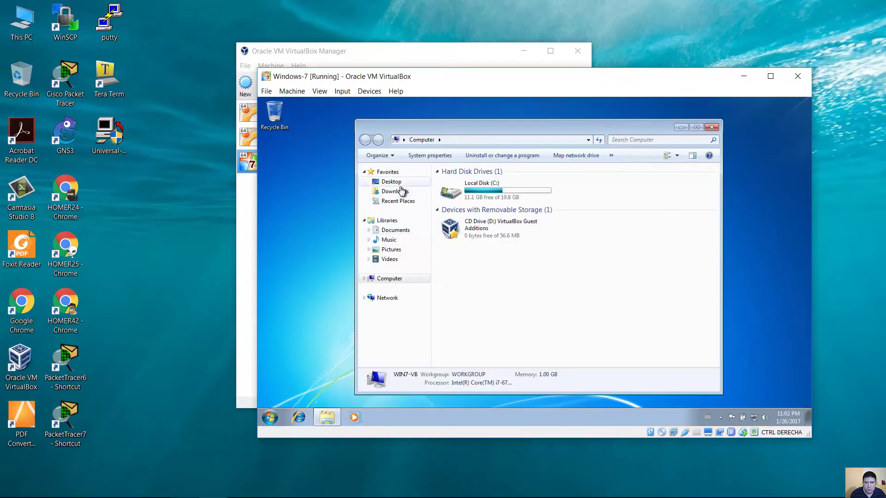
# - Open the NetProg folder inside Downloads to show the network program installers
pyautogui.click(395, 191)
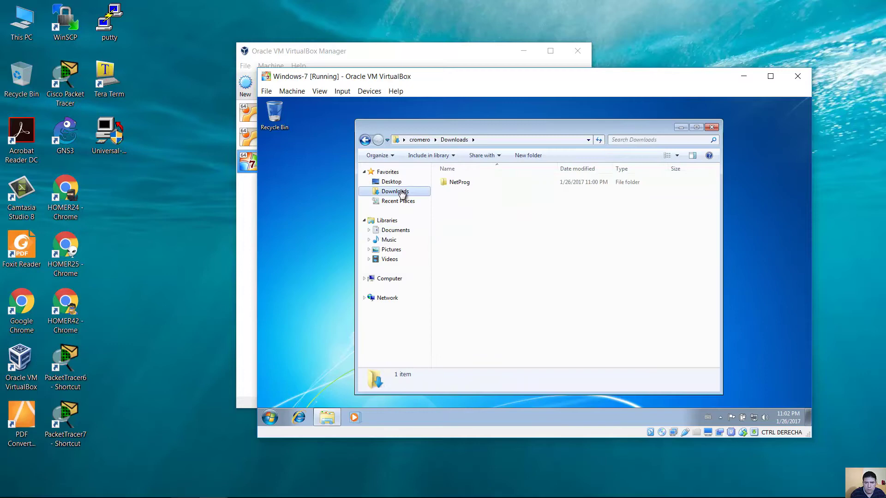
pyautogui.doubleClick(457, 183)
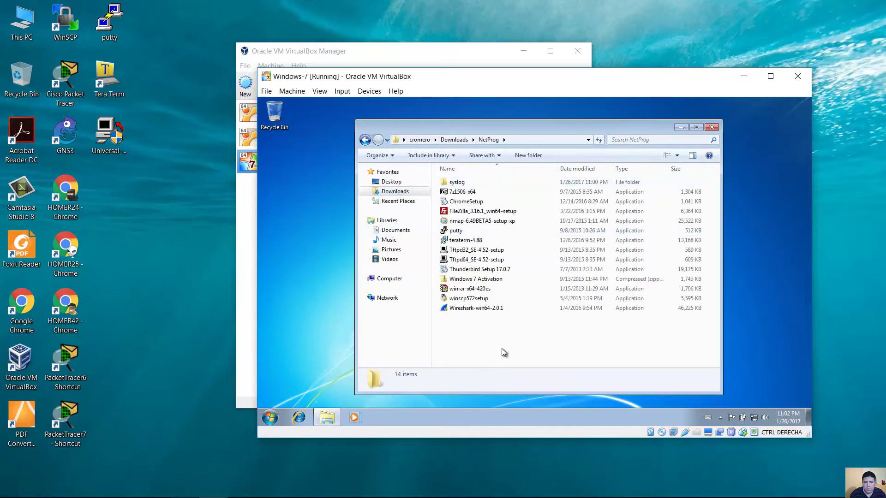
pyautogui.moveTo(503, 349); pyautogui.dragTo(460, 184)
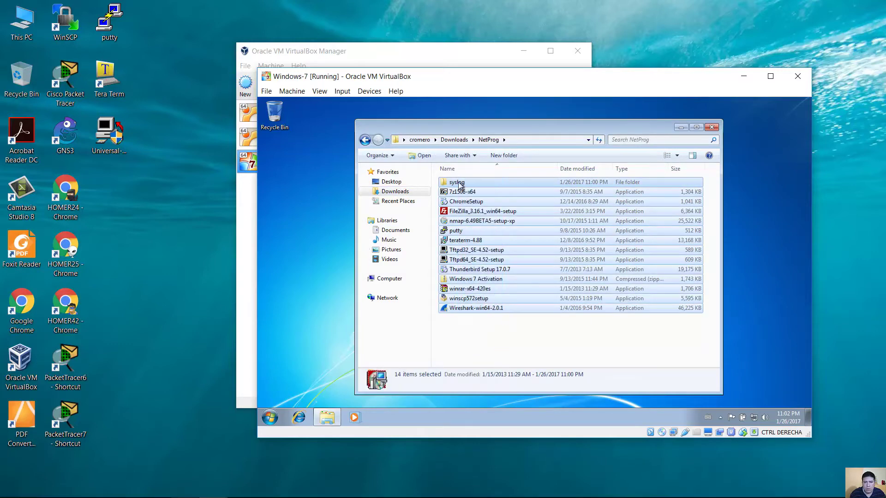
pyautogui.click(483, 325)
# - Run the Wireshark-win64-2.0.1 installer with the default components, without USBPcap, and start the installation
pyautogui.click(477, 308)
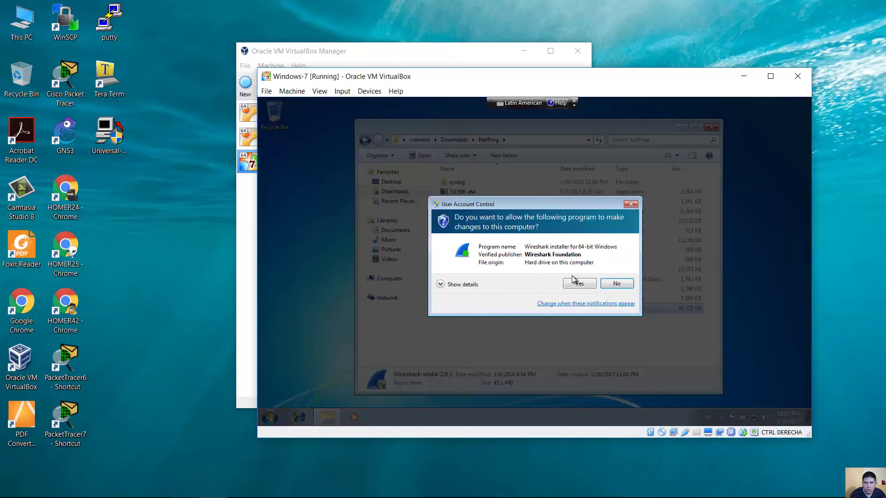
pyautogui.click(575, 281)
pyautogui.click(584, 331)
pyautogui.click(584, 330)
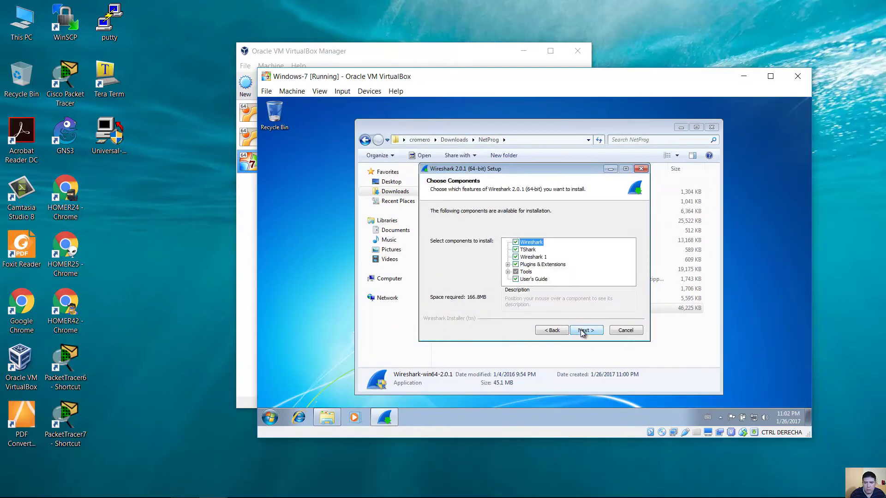
pyautogui.click(583, 331)
pyautogui.click(584, 331)
pyautogui.click(584, 331)
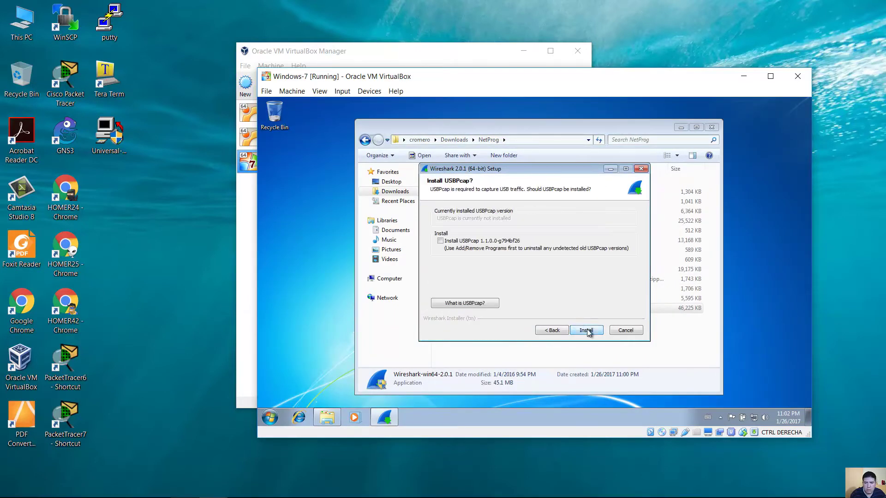
pyautogui.click(587, 331)
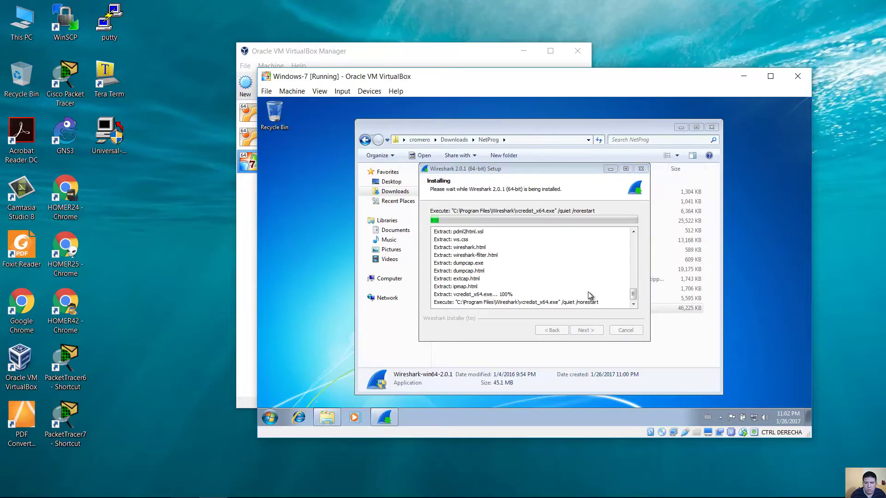
# - Maximize the virtual machine window, install WinPcap 4.1.3, and finish the Wireshark setup
pyautogui.click(770, 76)
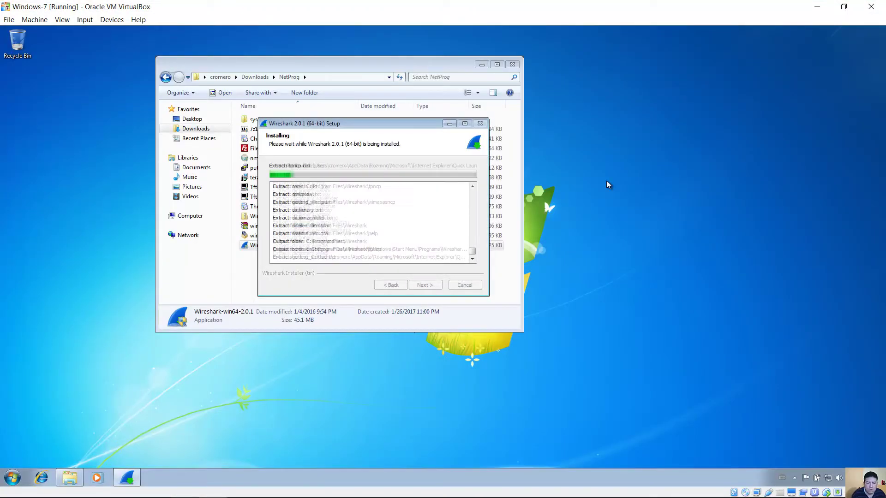
pyautogui.click(498, 325)
pyautogui.click(498, 324)
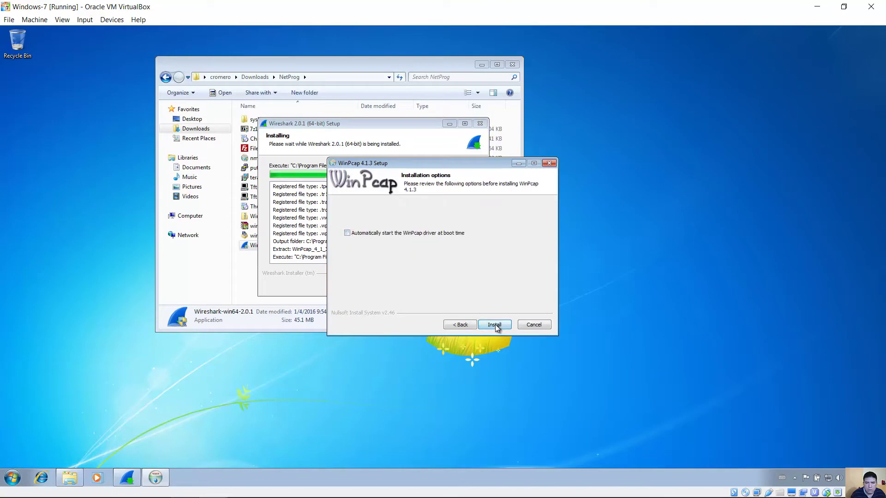
pyautogui.click(495, 325)
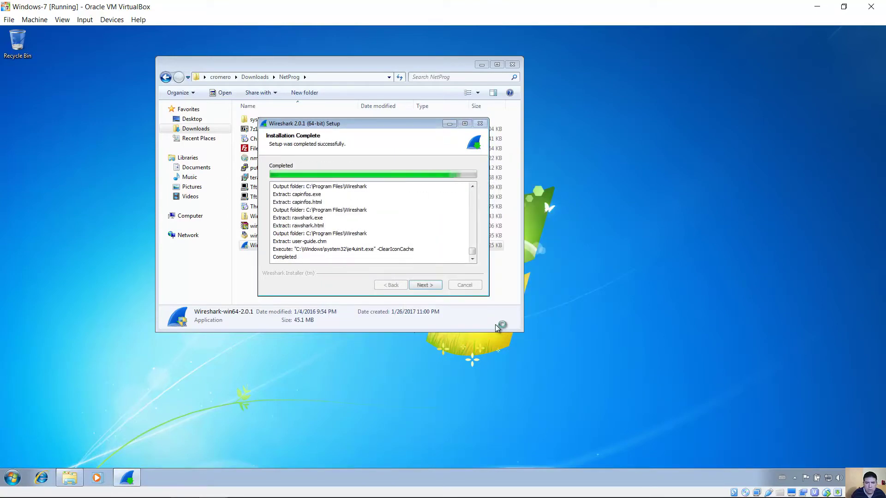
pyautogui.click(425, 285)
pyautogui.click(425, 285)
# - Install Tera Term from teraterm-4.88 with the standard installation, and move putty from the NetProg folder to the desktop
pyautogui.doubleClick(265, 178)
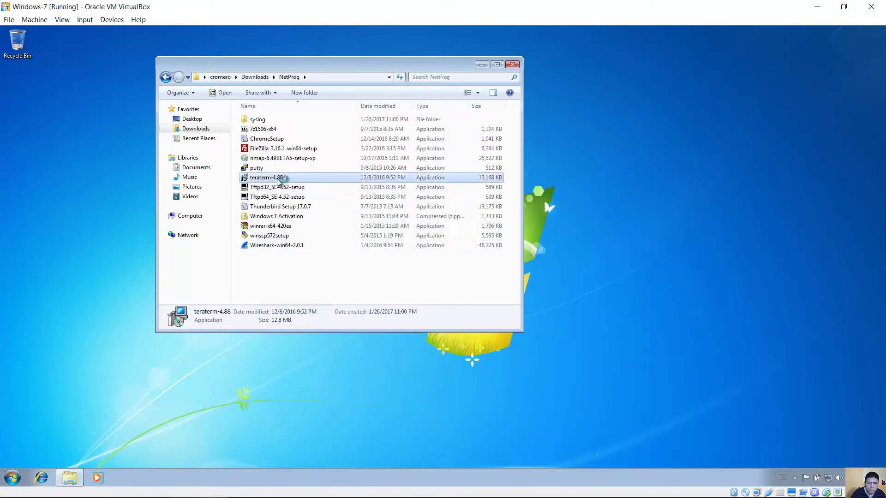
pyautogui.click(486, 259)
pyautogui.click(415, 300)
pyautogui.click(495, 325)
pyautogui.click(495, 326)
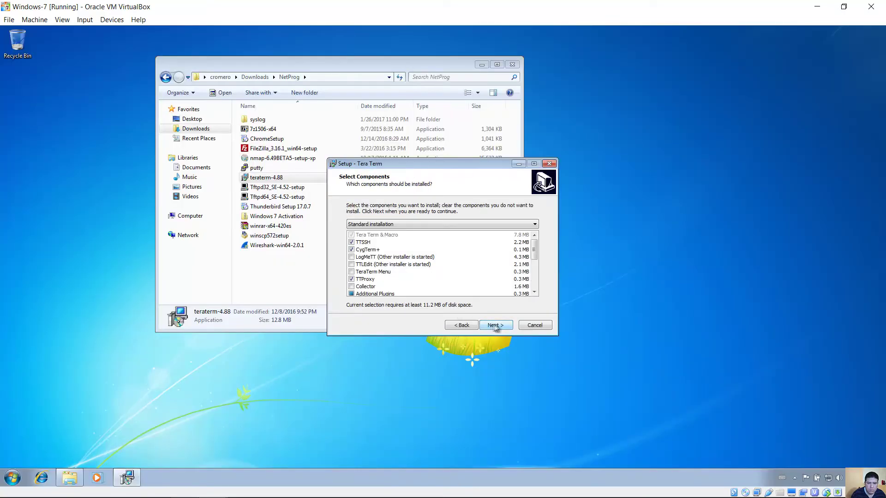
pyautogui.click(495, 325)
pyautogui.click(494, 325)
pyautogui.click(494, 324)
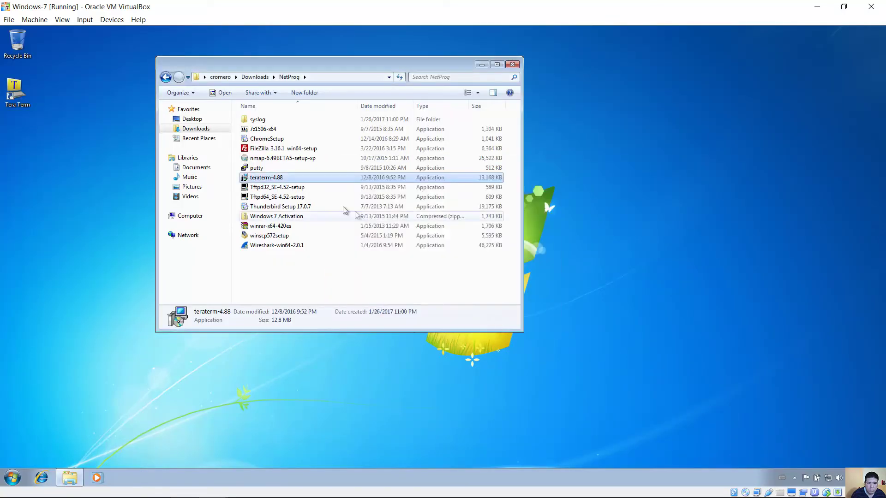
pyautogui.moveTo(256, 168); pyautogui.dragTo(45, 142)
# - Install Nmap from nmap-6.49BETA5-setup-xp with the default options, accepting the skipped WinPcap installation
pyautogui.click(284, 158)
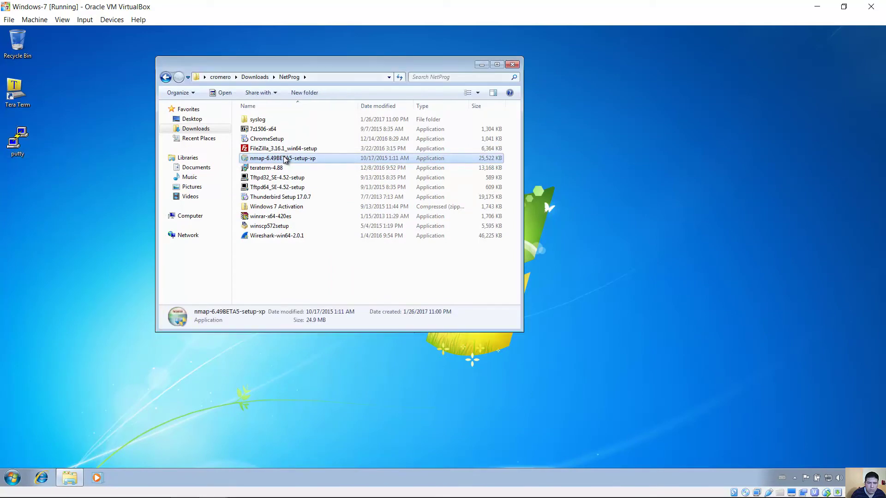
pyautogui.doubleClick(283, 158)
pyautogui.click(381, 222)
pyautogui.click(494, 325)
pyautogui.click(494, 325)
pyautogui.click(494, 325)
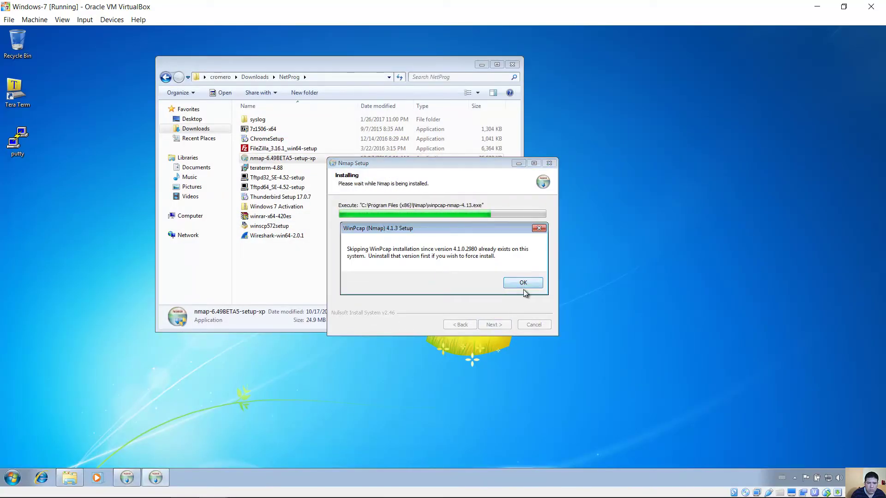
pyautogui.click(519, 284)
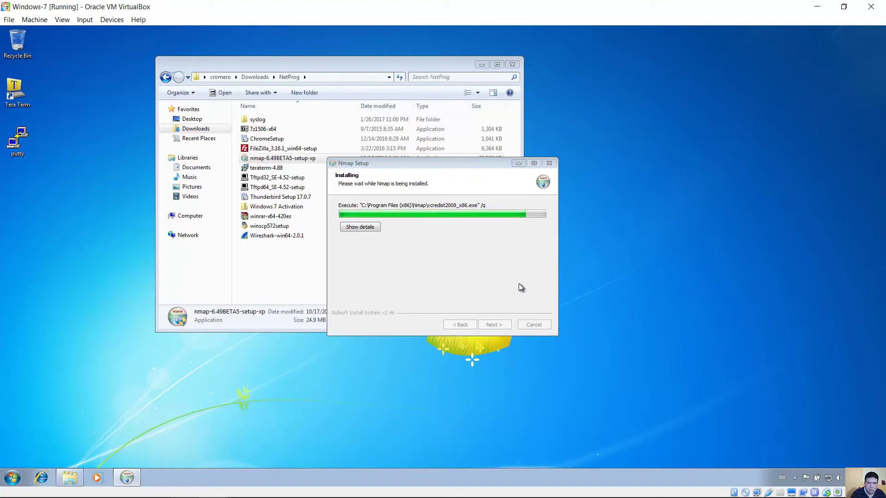
pyautogui.click(493, 324)
pyautogui.click(498, 324)
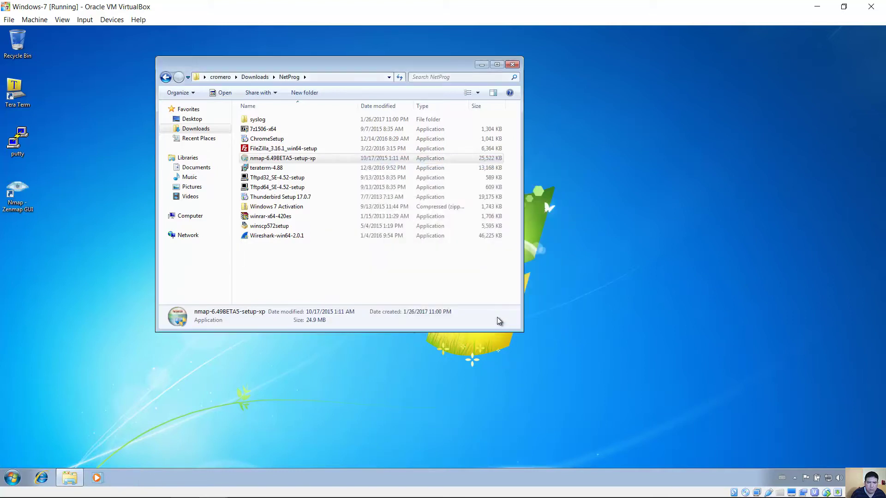
# - Find Wireshark among the installed programs and create a desktop shortcut for it
pyautogui.click(12, 478)
pyautogui.write('wire')
pyautogui.rightClick(38, 272)
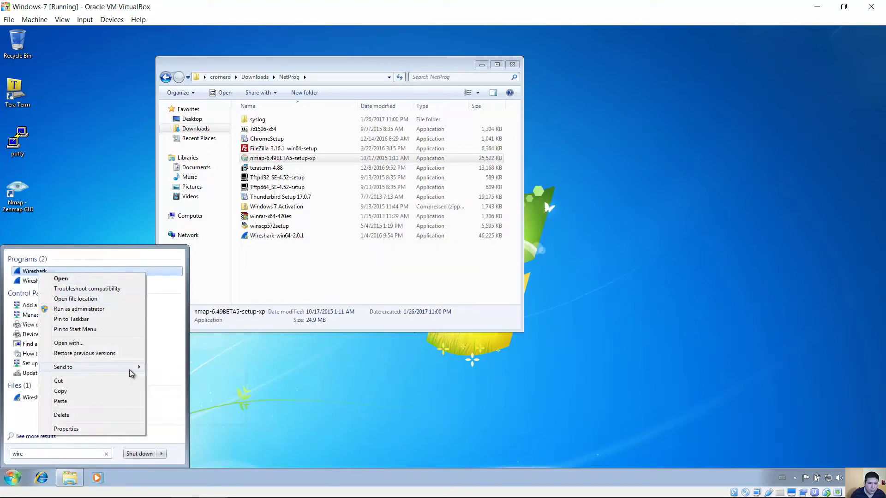
pyautogui.moveTo(132, 374)
pyautogui.click(185, 378)
# - Install Google Chrome by running ChromeSetup from the NetProg folder
pyautogui.click(336, 260)
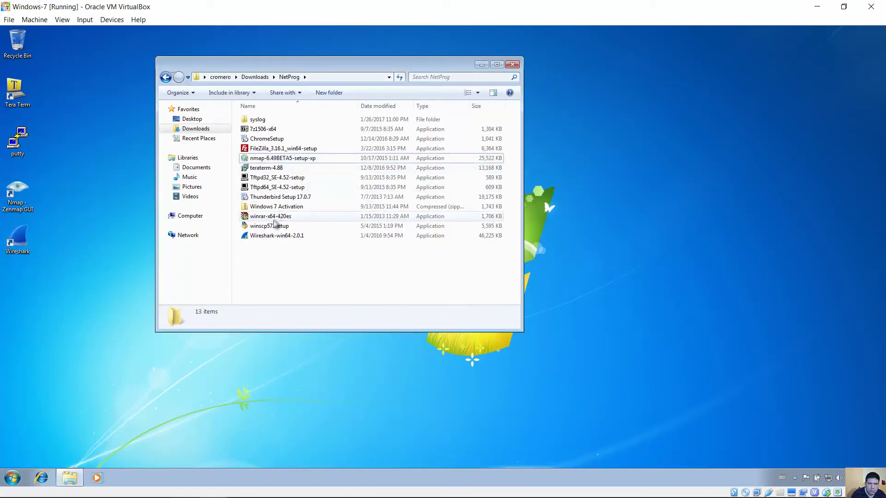
pyautogui.doubleClick(272, 139)
pyautogui.click(513, 269)
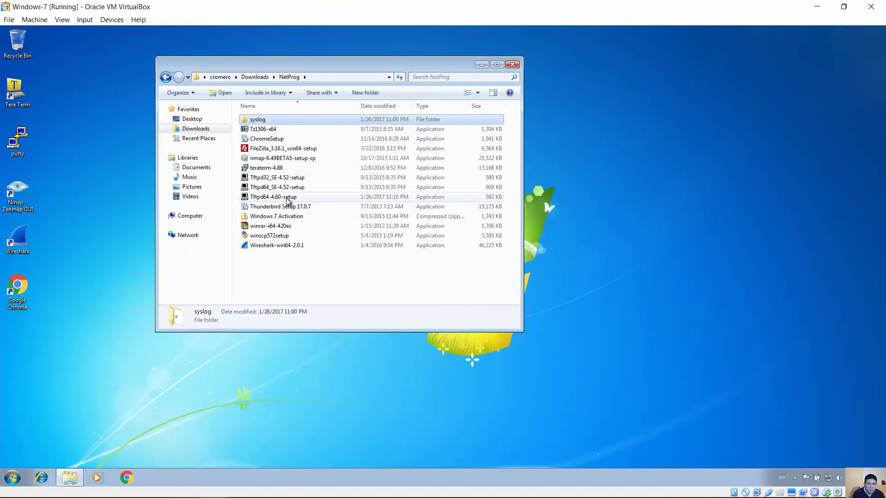
# - Install Tftpd64 Standalone Edition from Tftpd64-4.60-setup, allowing it to make changes
pyautogui.doubleClick(286, 196)
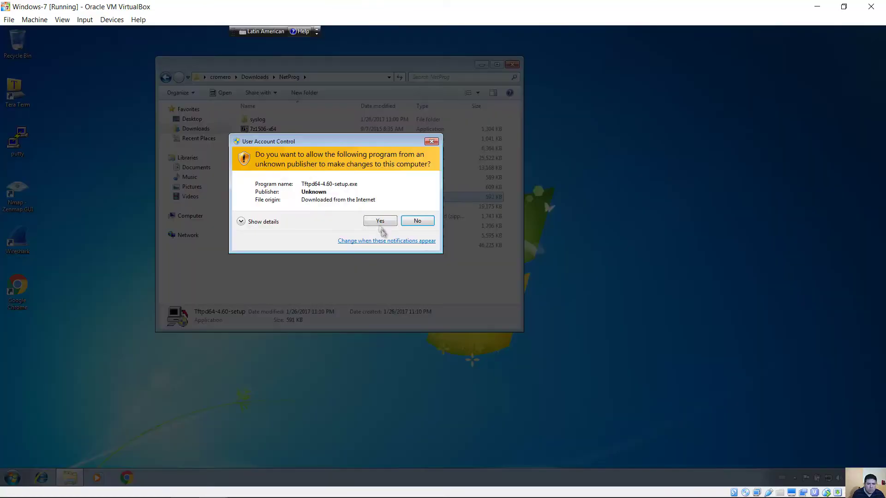
pyautogui.click(381, 219)
pyautogui.click(517, 303)
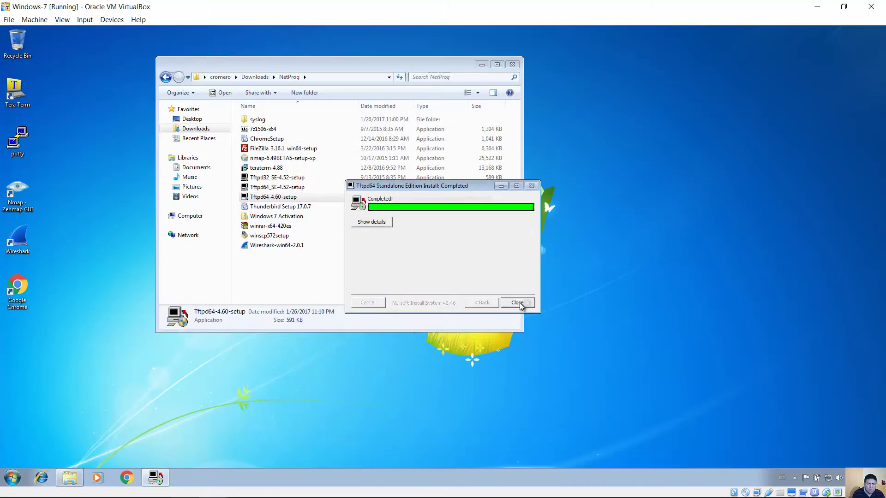
pyautogui.click(520, 302)
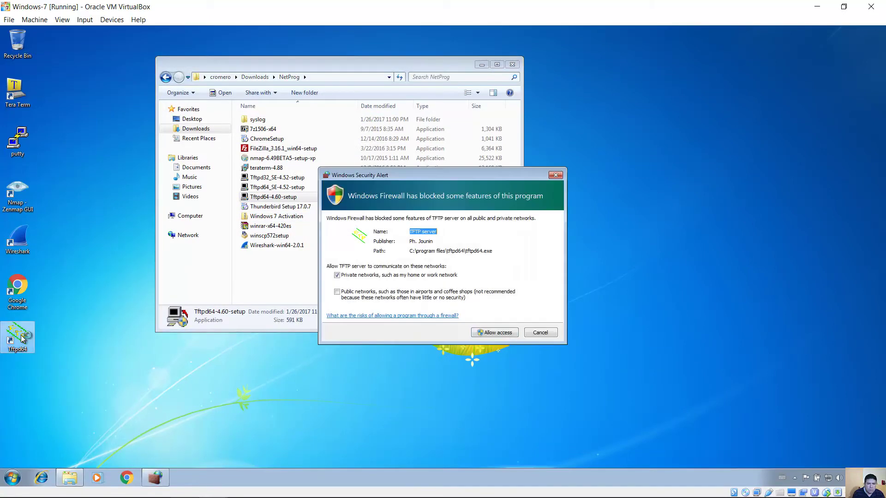
# - Allow the TFTP server through Windows Firewall on private networks, and close the NetProg folder window
pyautogui.click(501, 333)
pyautogui.click(202, 56)
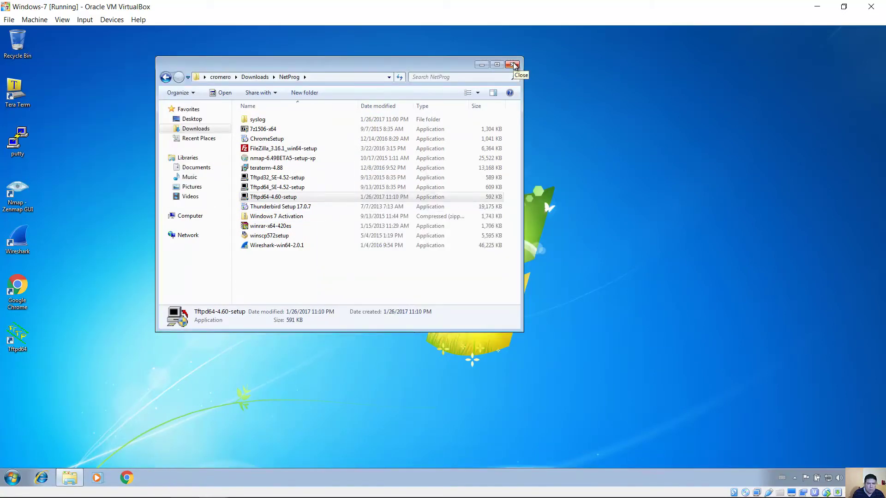
pyautogui.click(515, 65)
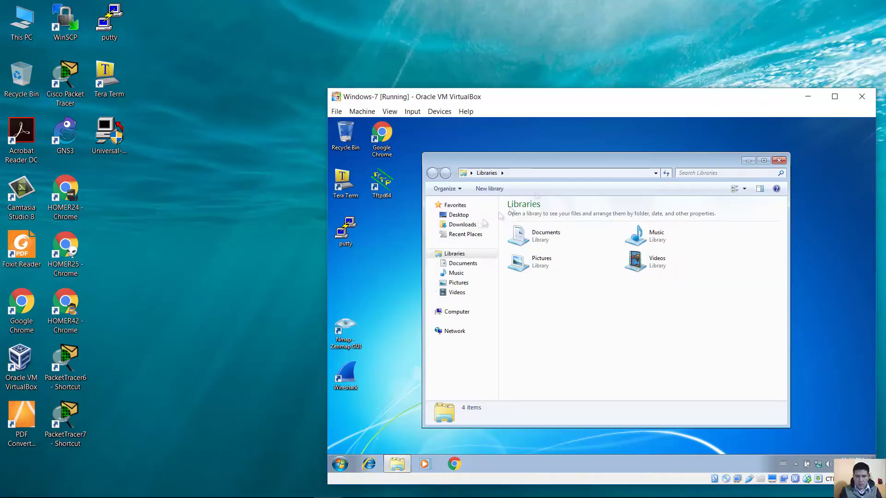
# - Extract the Windows 7 Activation archive stored in the NetProg folder under Downloads
pyautogui.click(463, 224)
pyautogui.doubleClick(524, 215)
pyautogui.rightClick(540, 312)
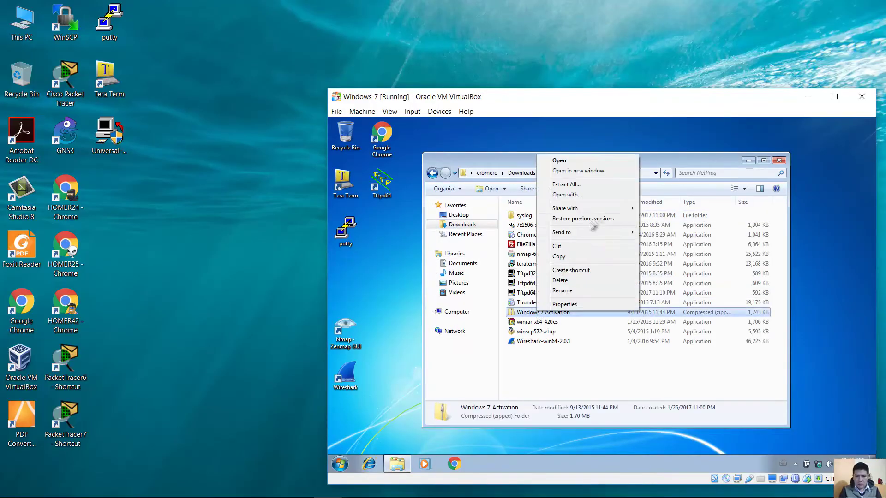
pyautogui.click(604, 185)
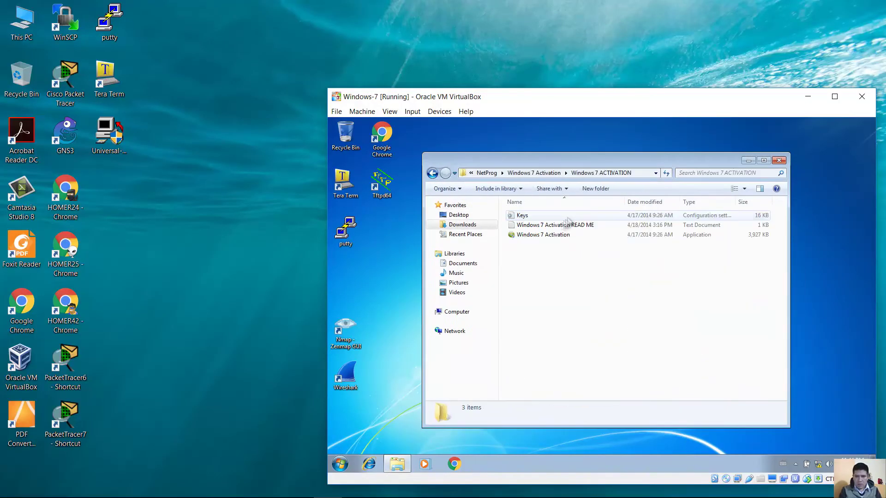
# - Run the extracted Windows 7 Activation application, install its loader, restart the virtual machine and dismiss the mouse integration message
pyautogui.doubleClick(544, 235)
pyautogui.click(646, 317)
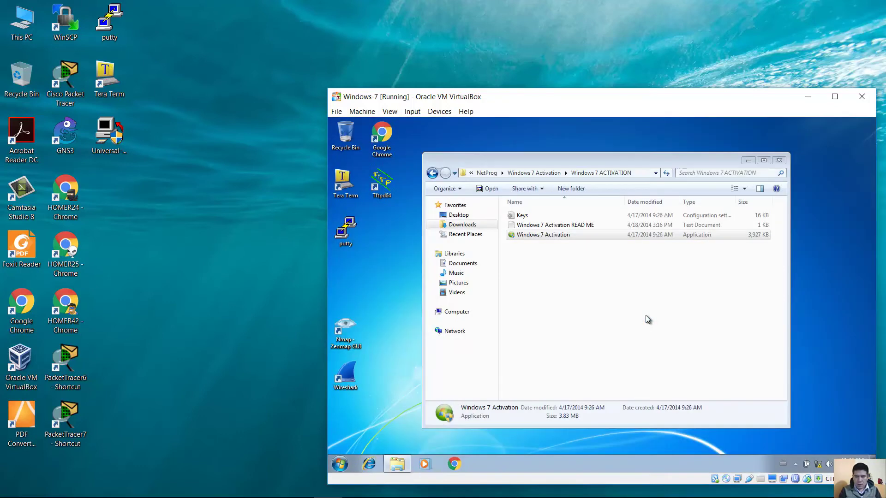
pyautogui.click(554, 323)
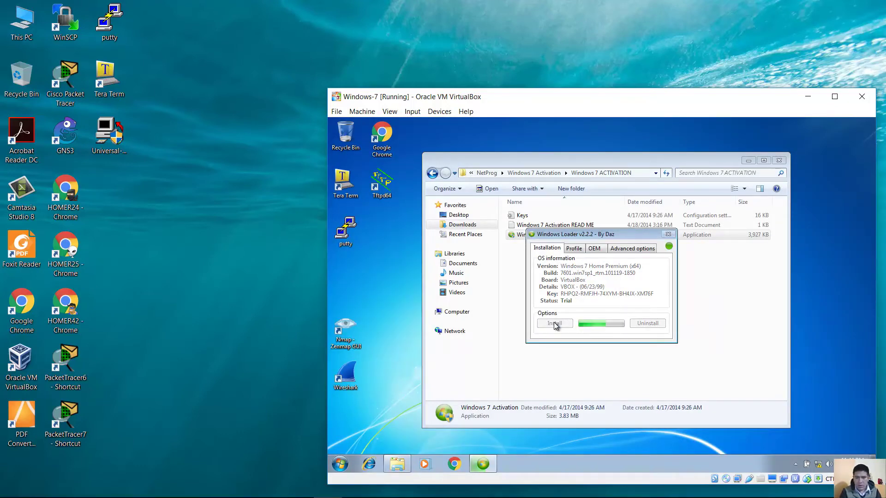
pyautogui.click(568, 309)
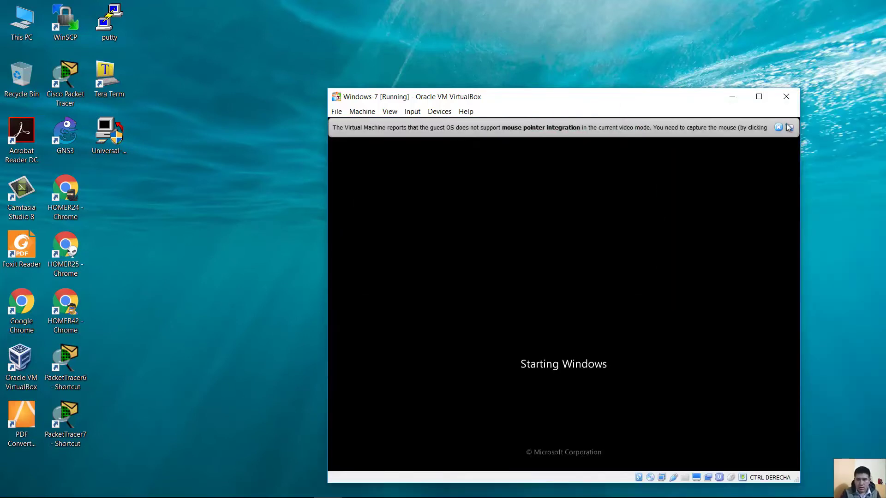
pyautogui.click(855, 128)
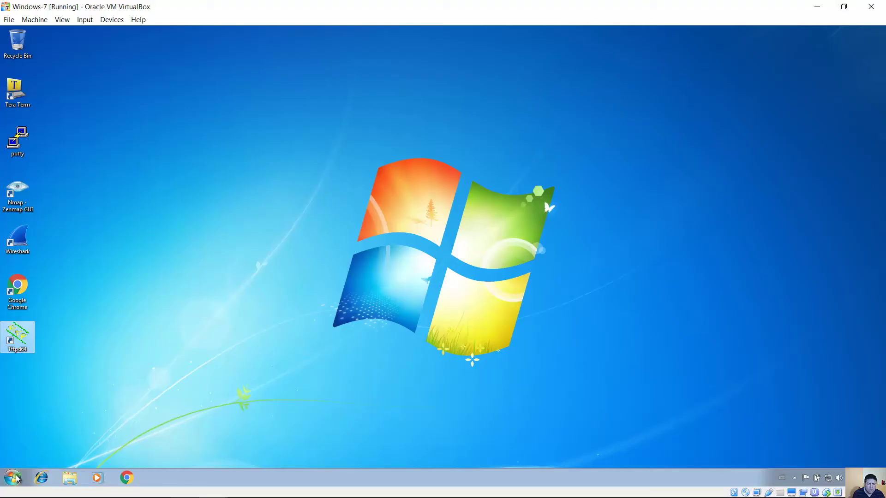
# - Shut down the Windows-7 virtual machine and set its network Adapter 1 to Not attached
pyautogui.click(13, 478)
pyautogui.click(140, 454)
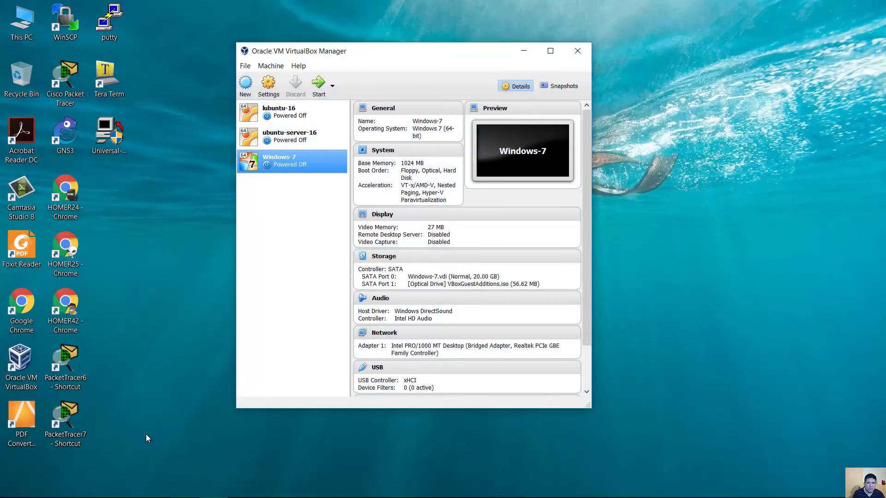
pyautogui.click(270, 88)
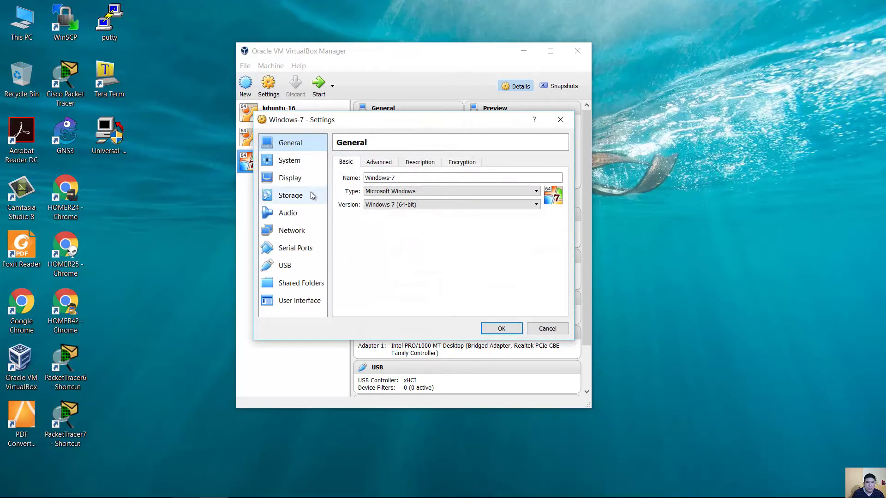
pyautogui.click(300, 231)
pyautogui.click(446, 190)
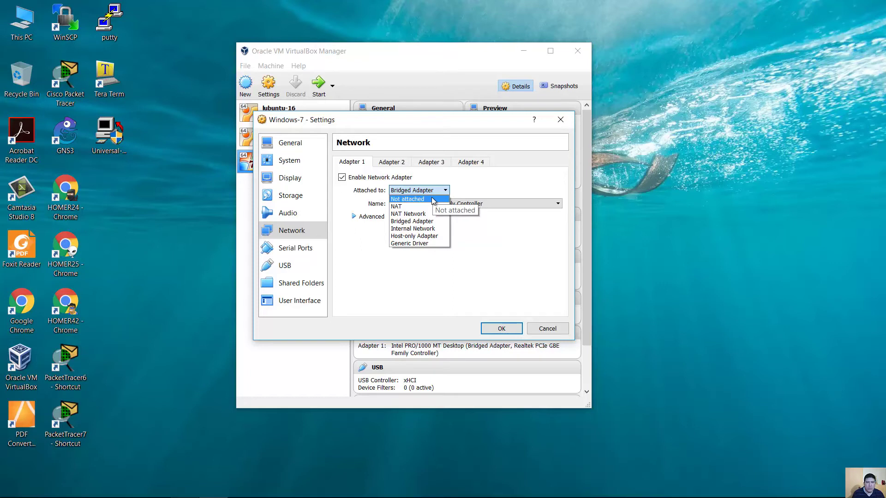
pyautogui.click(434, 199)
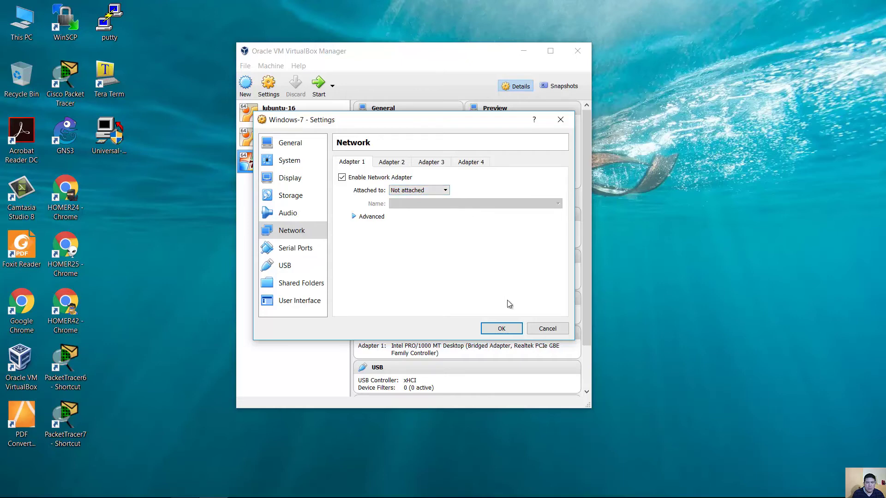
pyautogui.click(502, 328)
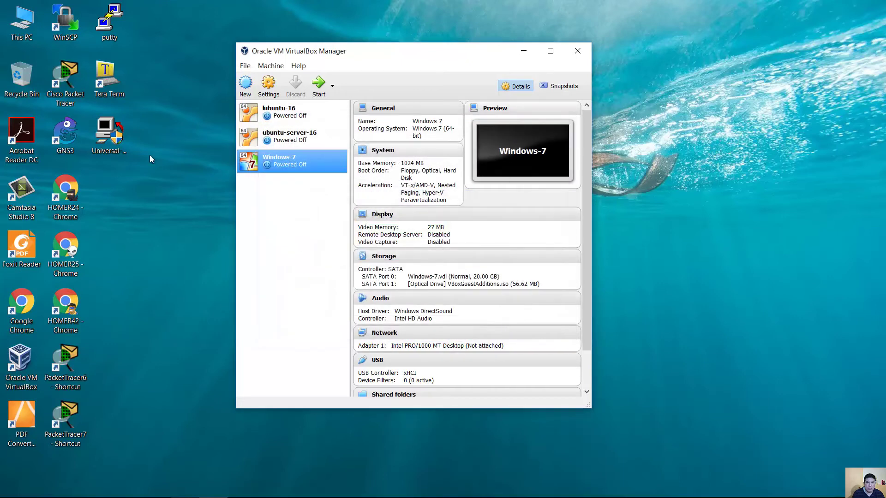
# - Launch GNS3 and cancel the Setup Wizard, leaving an empty unsaved project
pyautogui.doubleClick(70, 132)
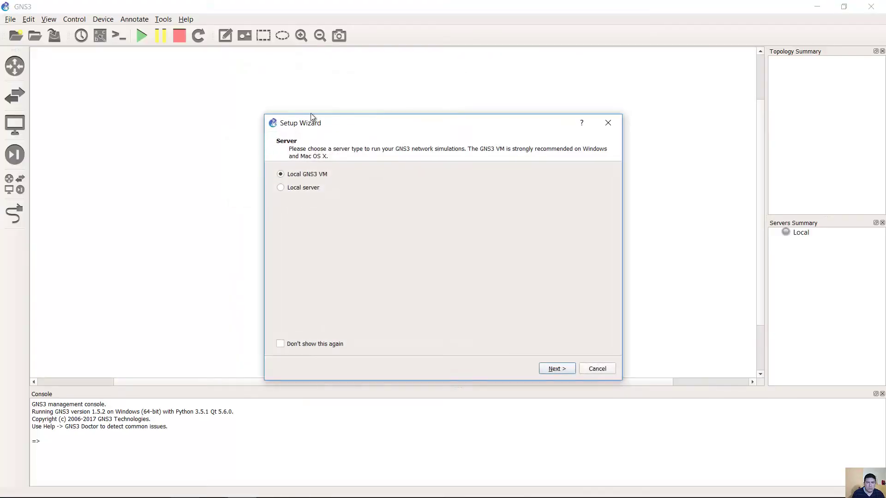
pyautogui.click(606, 370)
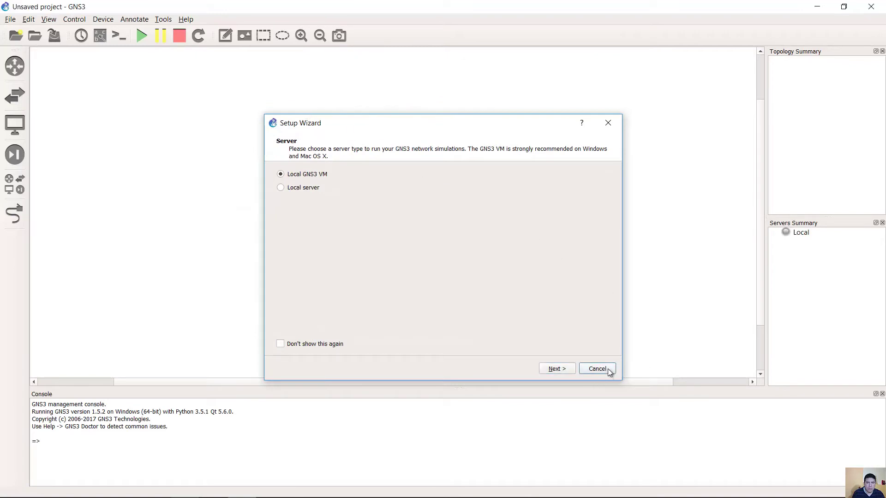
pyautogui.click(512, 281)
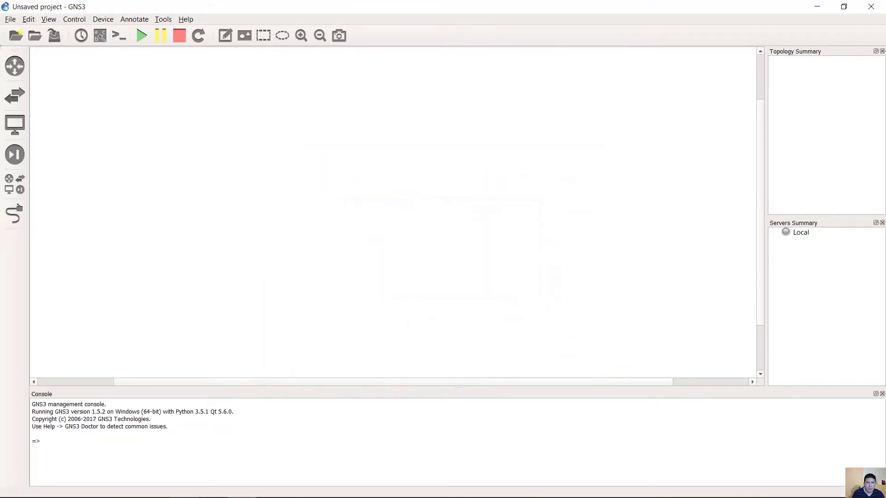
# - Add the Windows-7 virtual machine as a new VirtualBox VM template in the GNS3 preferences
pyautogui.click(29, 21)
pyautogui.click(53, 57)
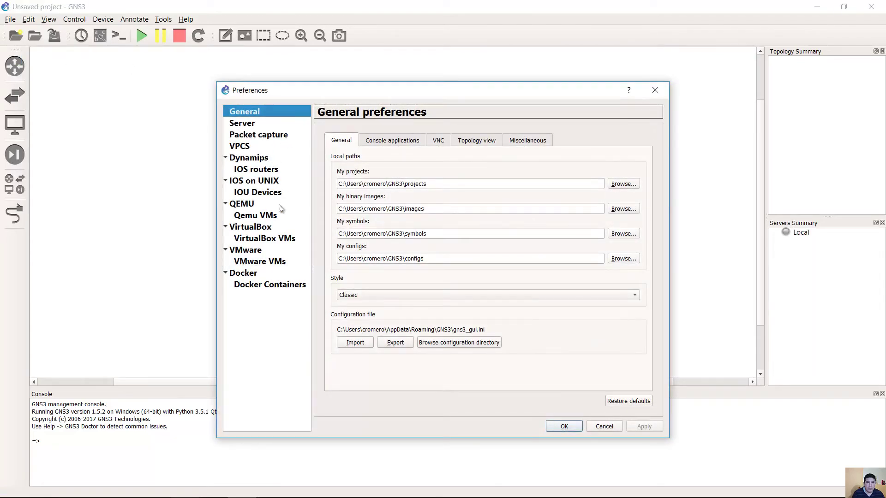
pyautogui.click(265, 238)
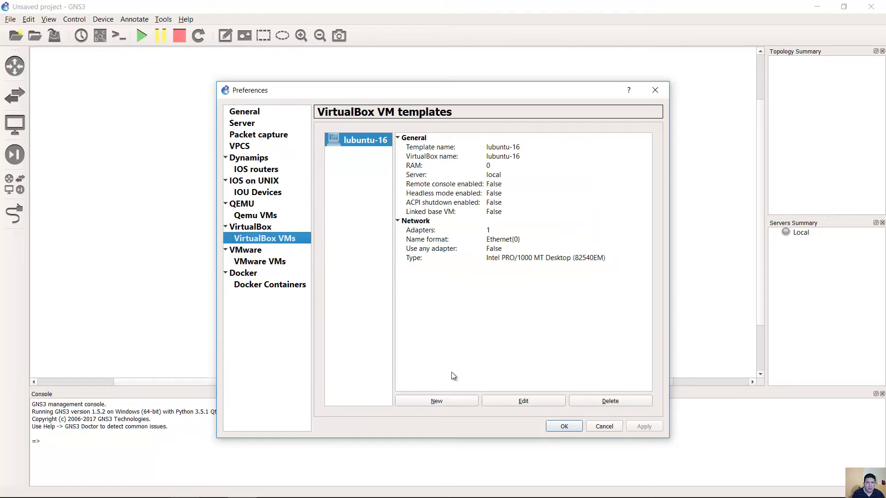
pyautogui.click(461, 399)
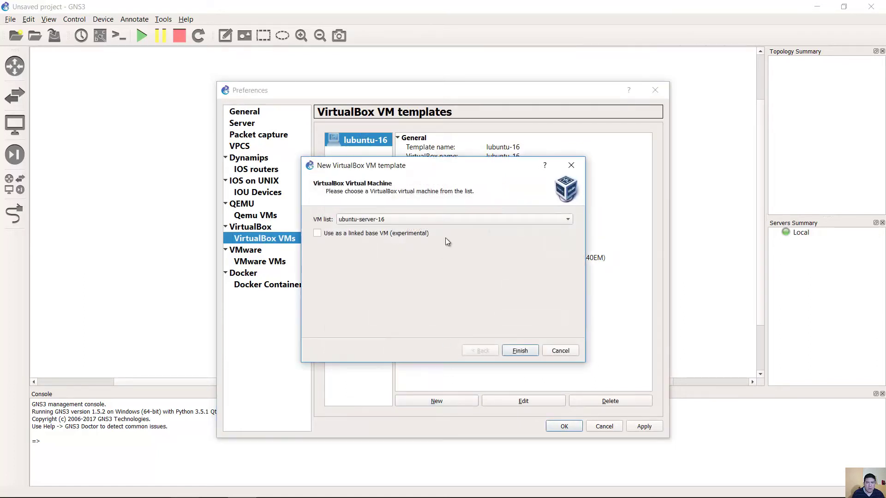
pyautogui.click(460, 220)
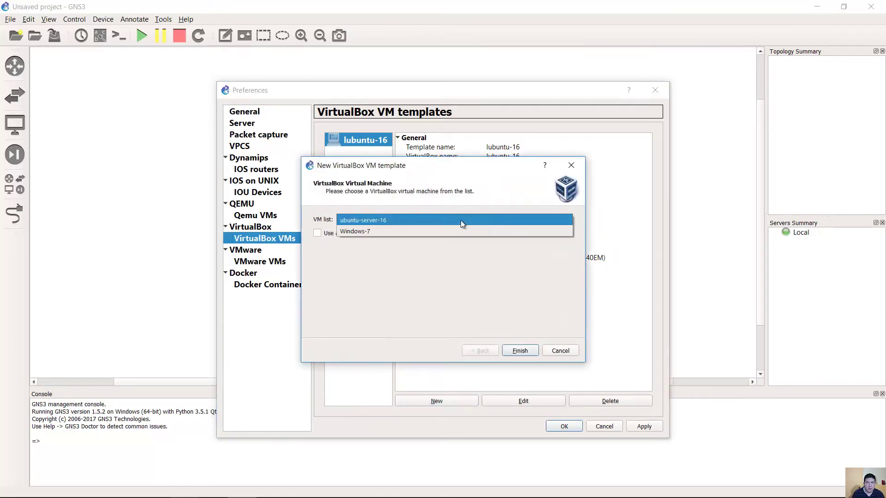
pyautogui.click(410, 232)
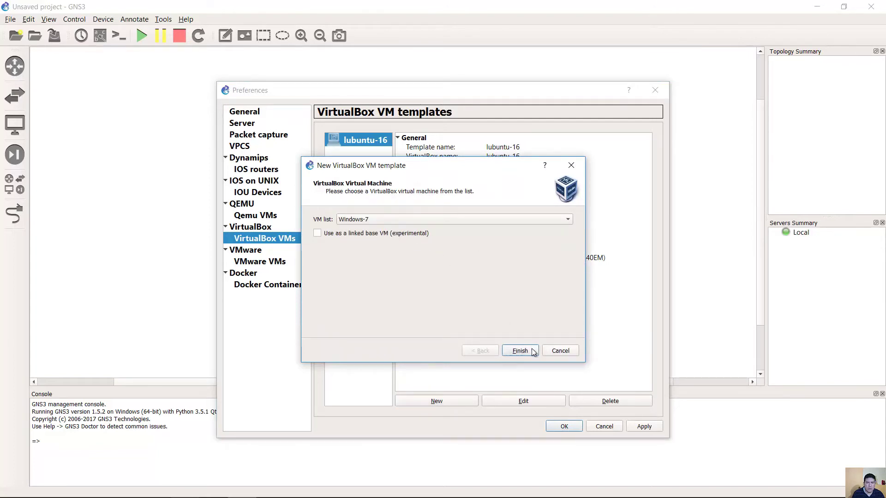
pyautogui.click(520, 350)
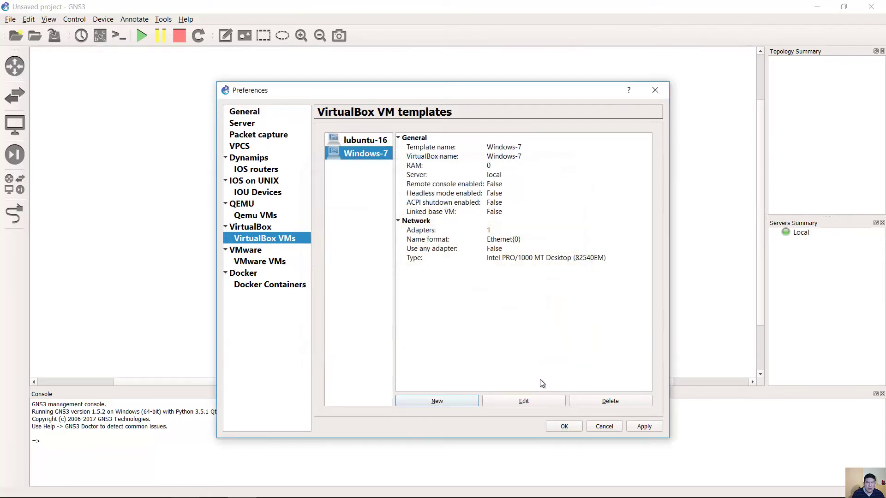
pyautogui.click(580, 426)
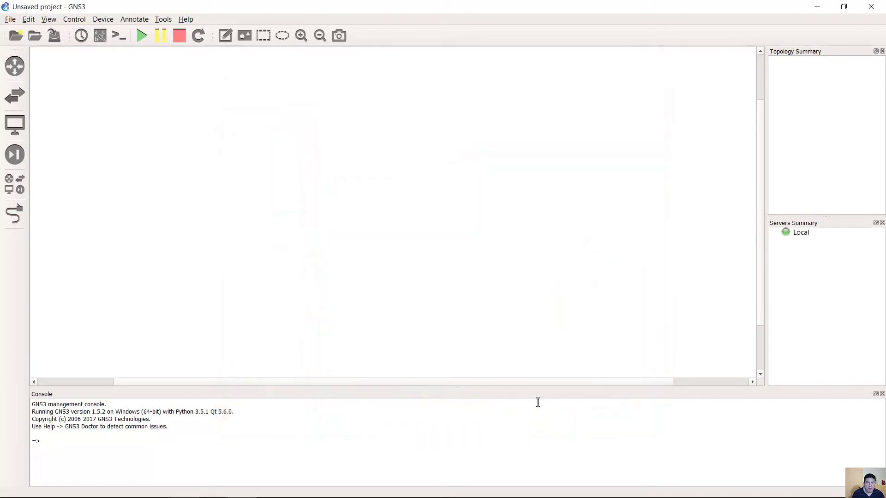
# - Place a Windows-7 end device in the workspace and a c7200-15 router above it
pyautogui.click(22, 121)
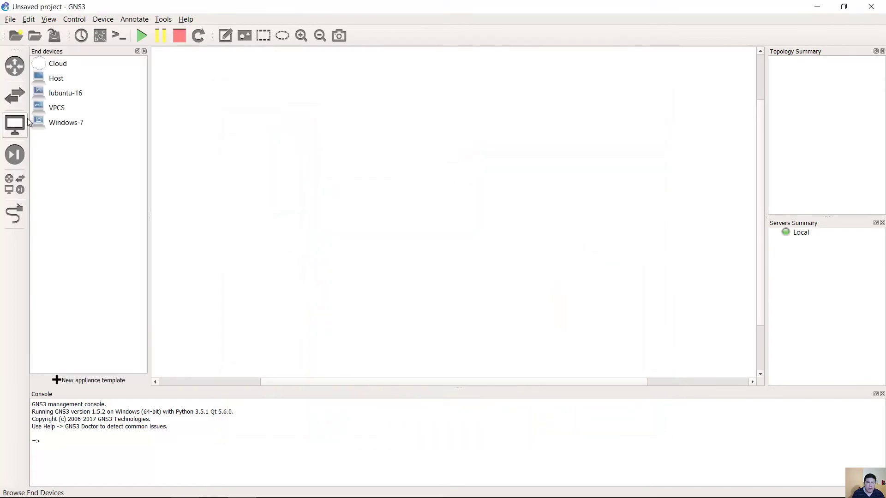
pyautogui.moveTo(65, 124); pyautogui.dragTo(436, 244)
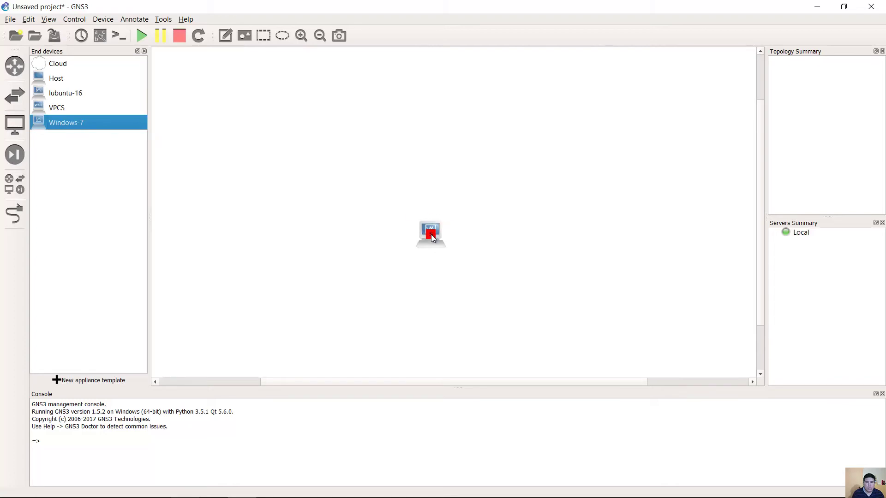
pyautogui.click(15, 66)
pyautogui.moveTo(73, 78); pyautogui.dragTo(189, 81)
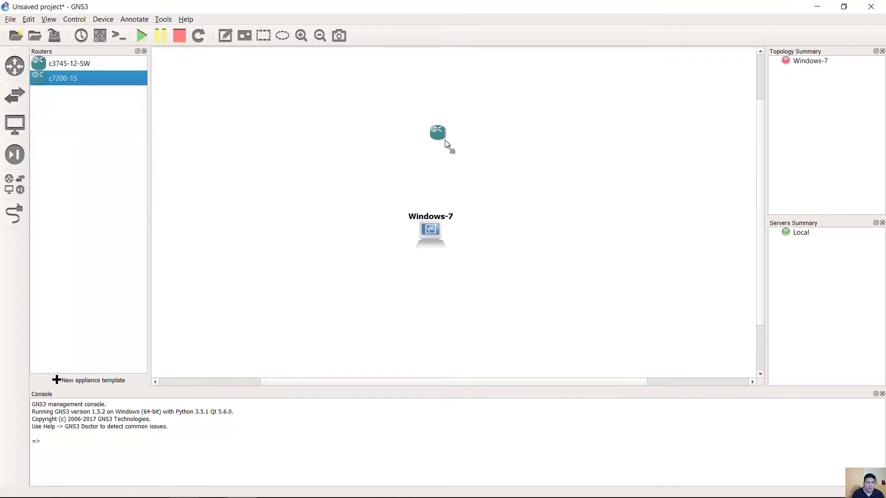
pyautogui.moveTo(446, 143); pyautogui.dragTo(438, 146)
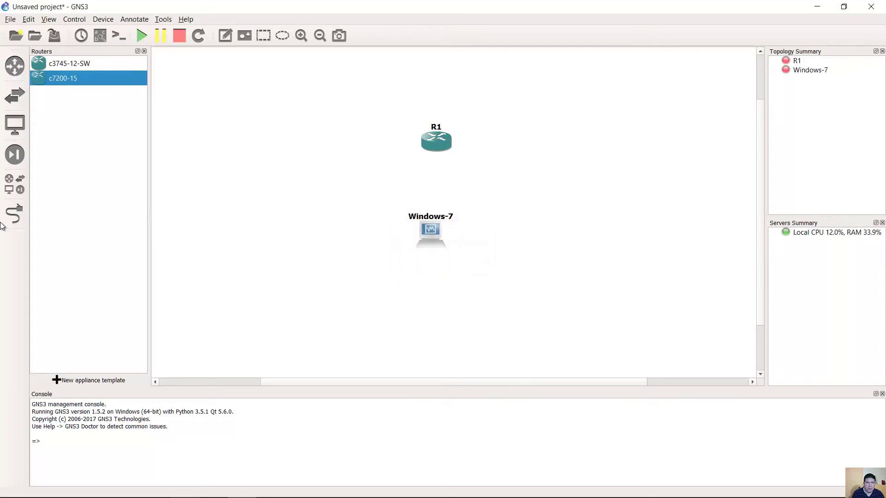
# - Link GigabitEthernet0/0 of R1 to Ethernet0 of Windows-7 and align the Windows-7 device directly below the router
pyautogui.click(15, 214)
pyautogui.click(441, 140)
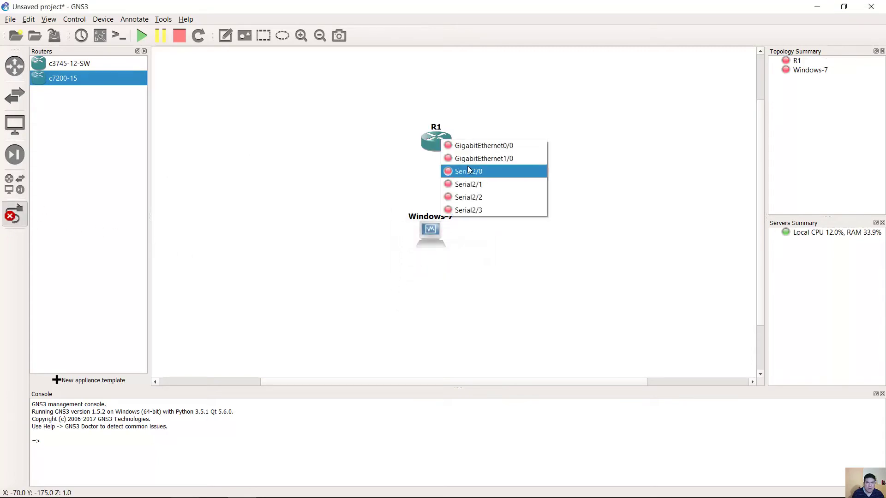
pyautogui.click(478, 146)
pyautogui.click(437, 231)
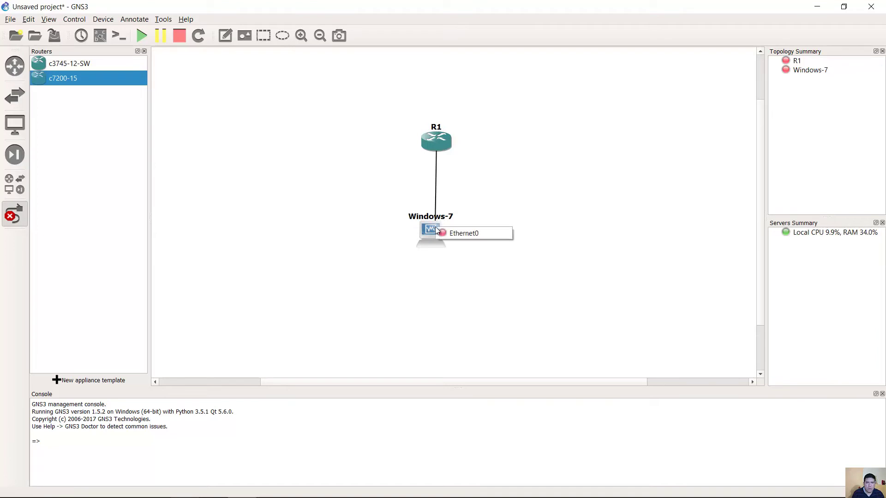
pyautogui.click(464, 233)
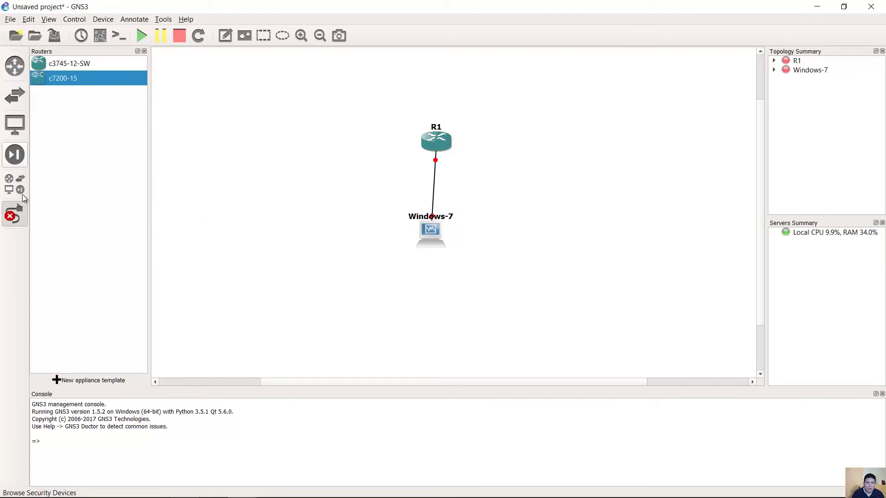
pyautogui.click(15, 214)
pyautogui.moveTo(441, 237); pyautogui.dragTo(444, 239)
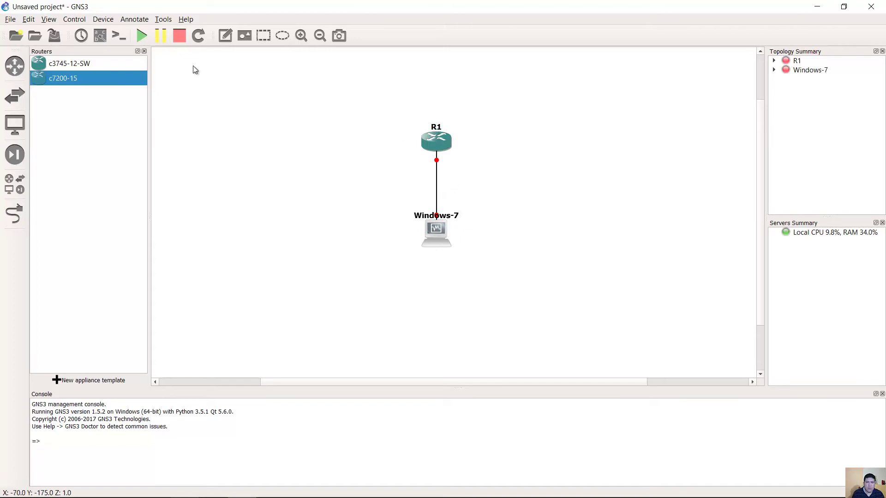
# - Start all devices in the topology and bring the Windows-7 virtual machine window to the front
pyautogui.click(142, 37)
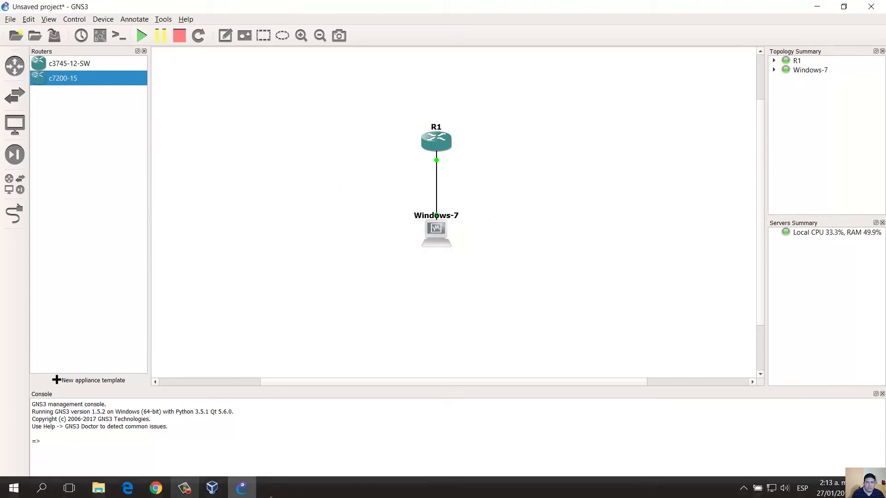
pyautogui.moveTo(214, 487)
pyautogui.click(260, 438)
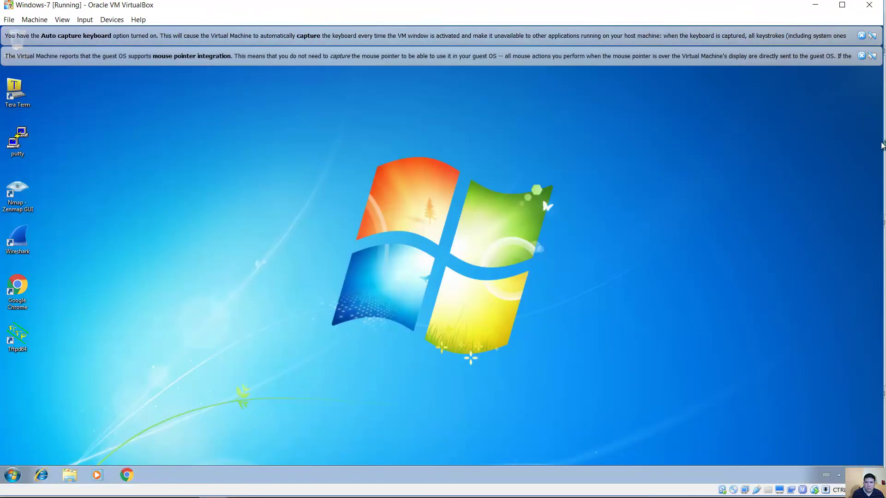
# - Shrink the Windows-7 virtual machine window, dismiss its two messages and move it clear of router R1
pyautogui.moveTo(881, 145); pyautogui.dragTo(614, 145)
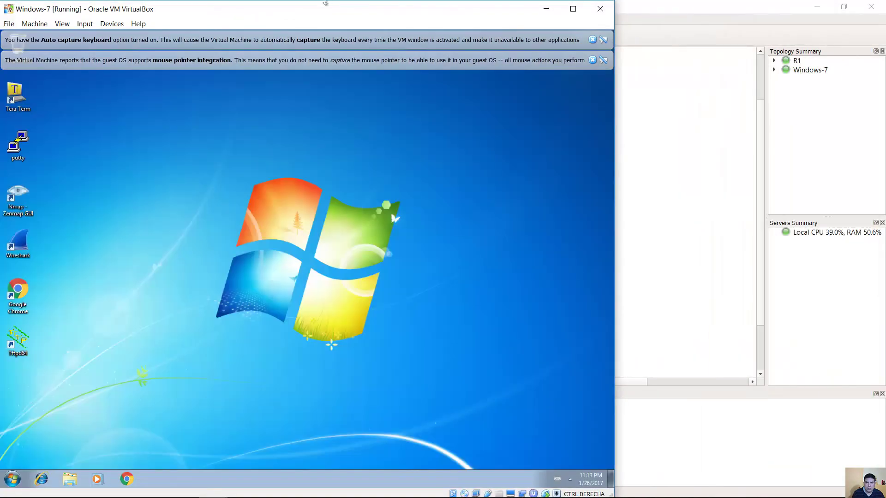
pyautogui.moveTo(332, 0); pyautogui.dragTo(352, 48)
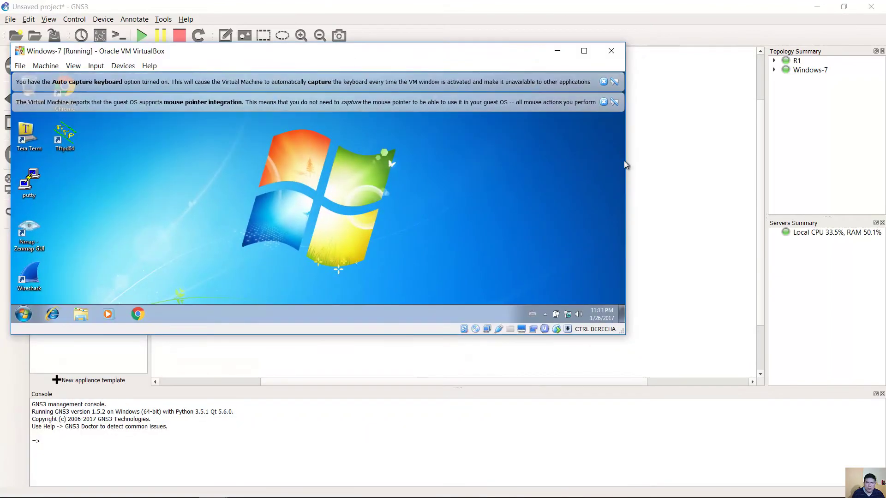
pyautogui.moveTo(625, 184); pyautogui.dragTo(444, 184)
pyautogui.click(421, 82)
pyautogui.click(421, 82)
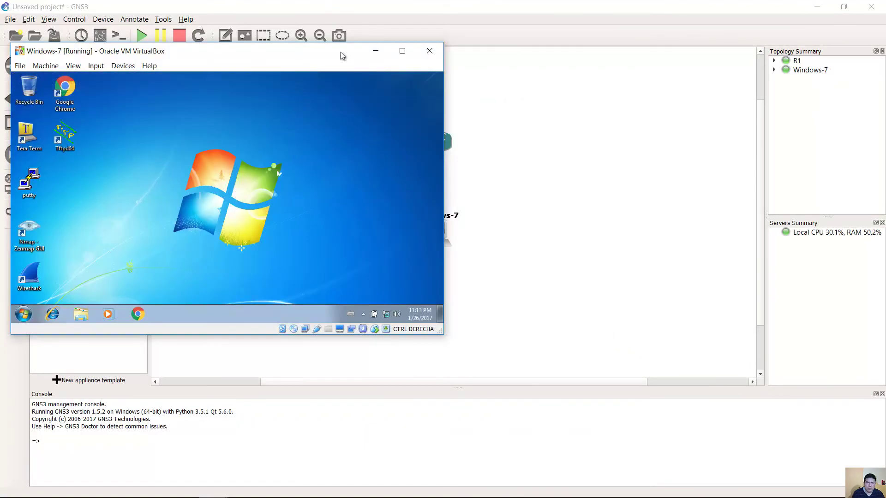
pyautogui.moveTo(341, 56); pyautogui.dragTo(770, 203)
pyautogui.moveTo(717, 189); pyautogui.dragTo(717, 156)
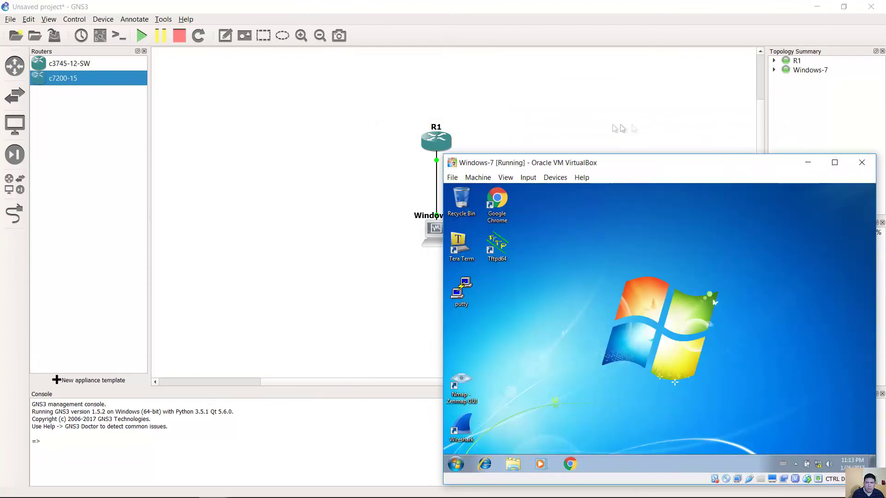
# - Open the console of router R1 and arrange it alongside the Windows-7 virtual machine window
pyautogui.doubleClick(436, 127)
pyautogui.click(464, 268)
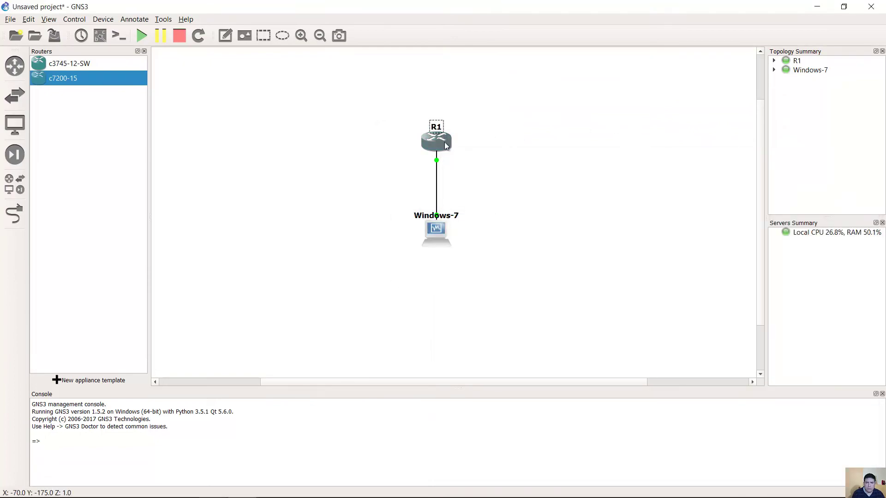
pyautogui.doubleClick(436, 139)
pyautogui.moveTo(185, 21); pyautogui.dragTo(169, 40)
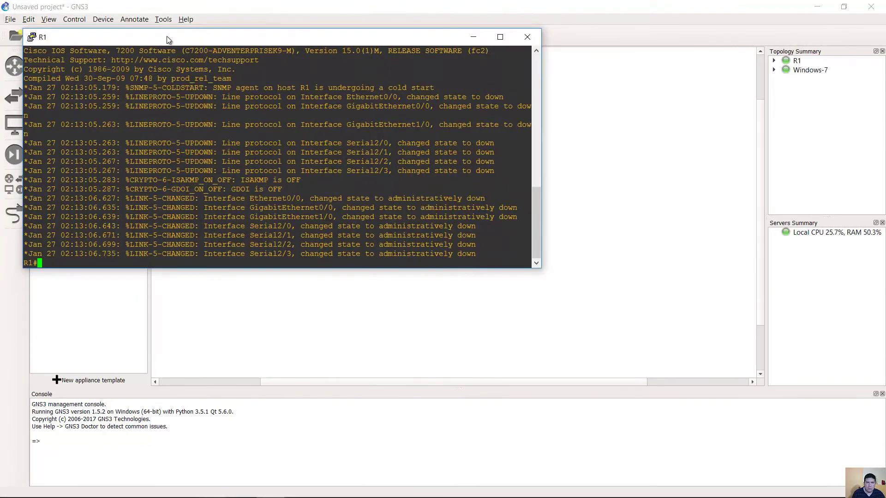
pyautogui.moveTo(217, 489)
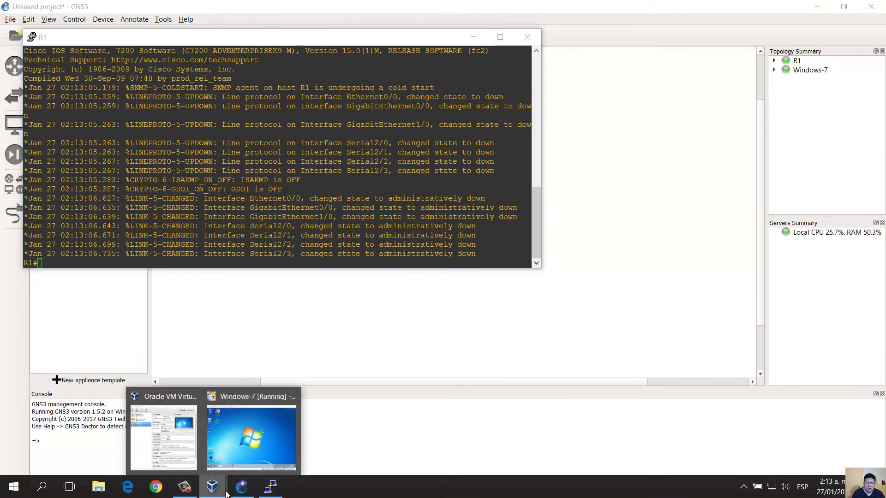
pyautogui.click(254, 435)
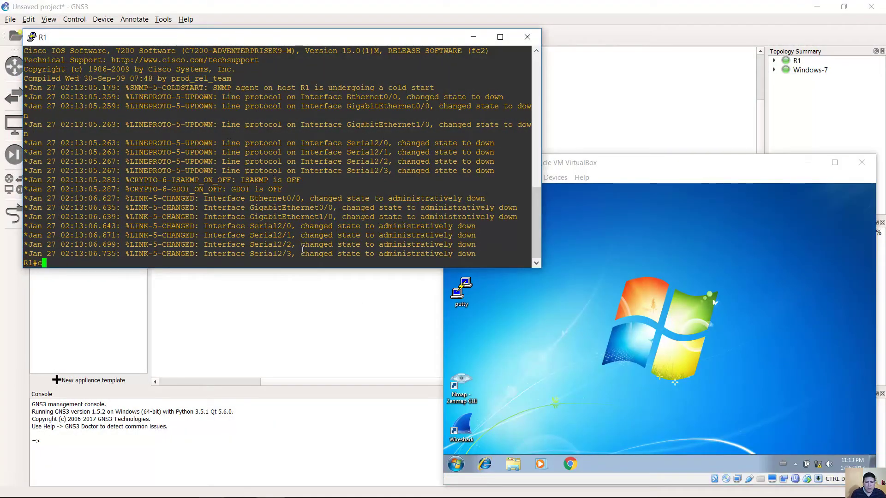
# - Enter global configuration mode on router R1 with conf term
pyautogui.write('conf term')
pyautogui.press('Return')
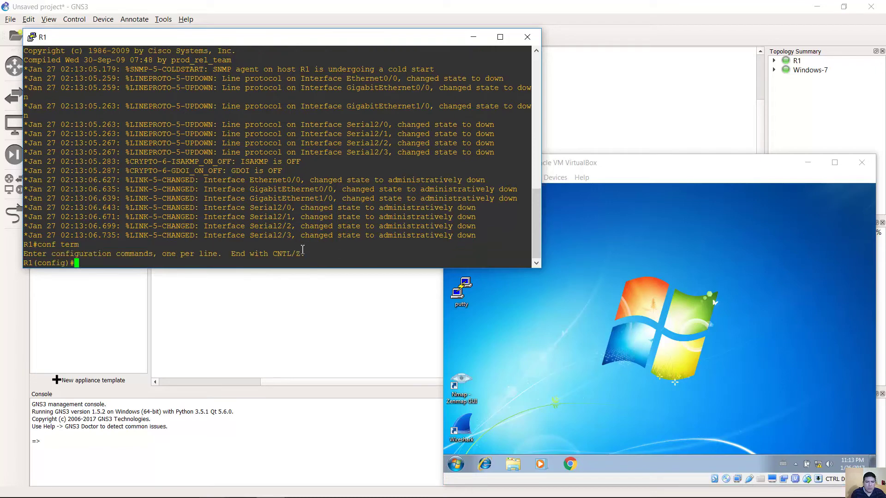